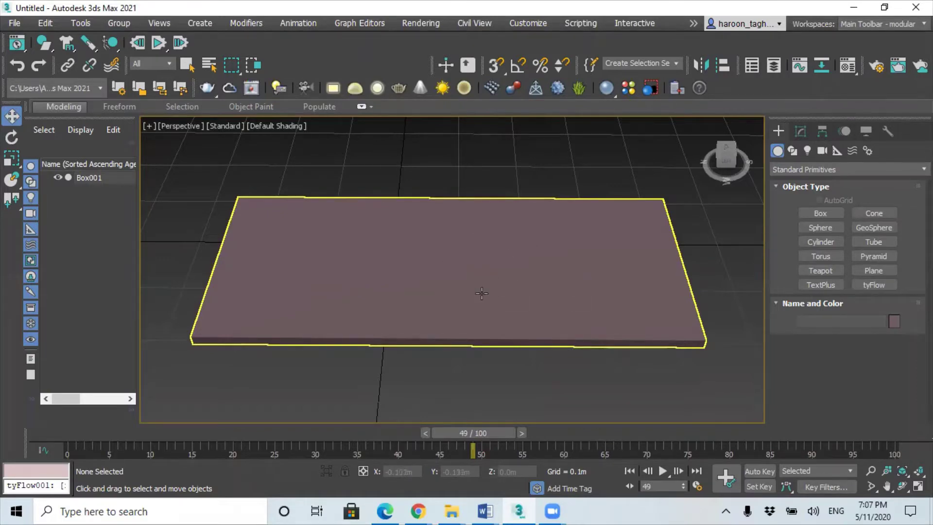
Step: Place a tyFlow object beside Box001 and show its settings in the Modify panel
{"action": "left_click", "coordinate": [819, 213]}
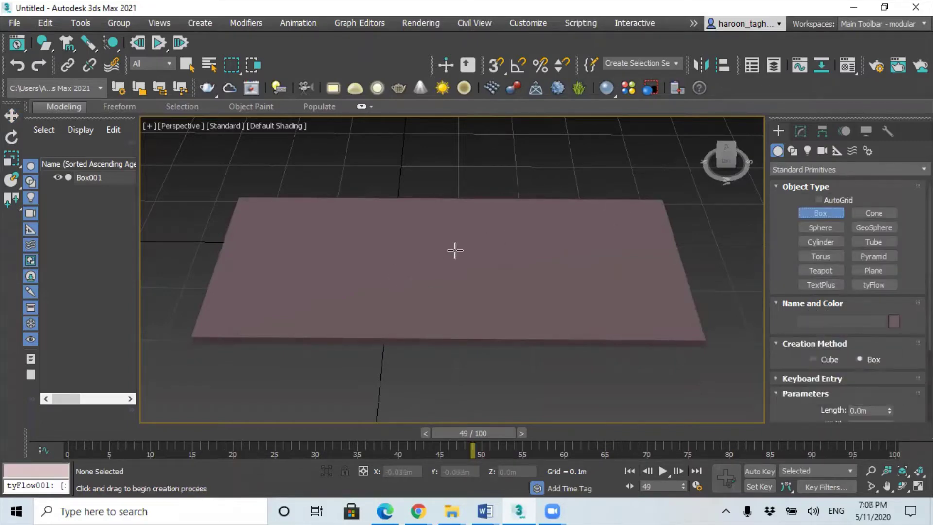
{"action": "left_click", "coordinate": [873, 285]}
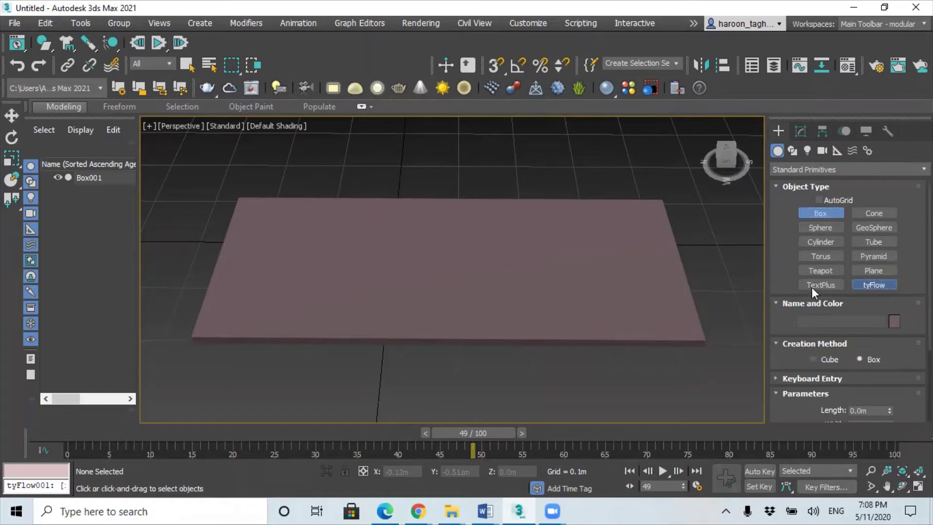
{"action": "left_click", "coordinate": [699, 257]}
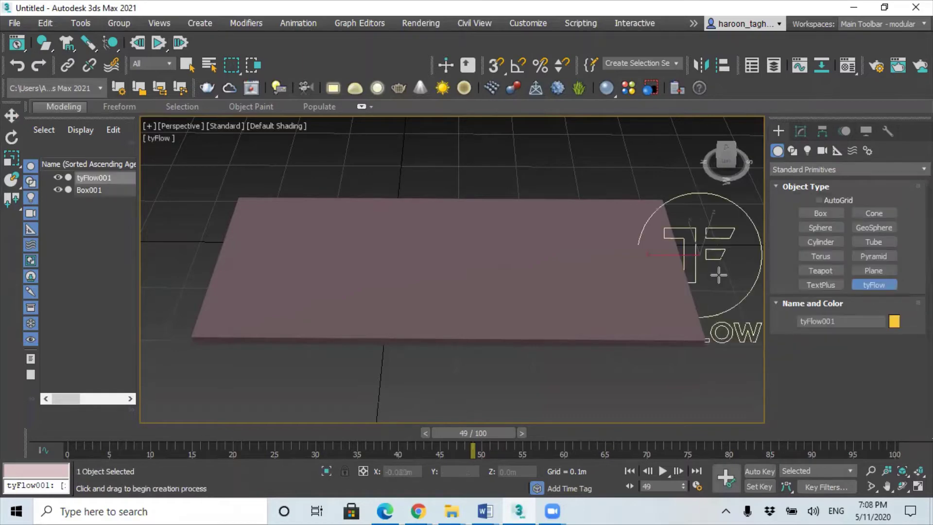
{"action": "left_click", "coordinate": [800, 132]}
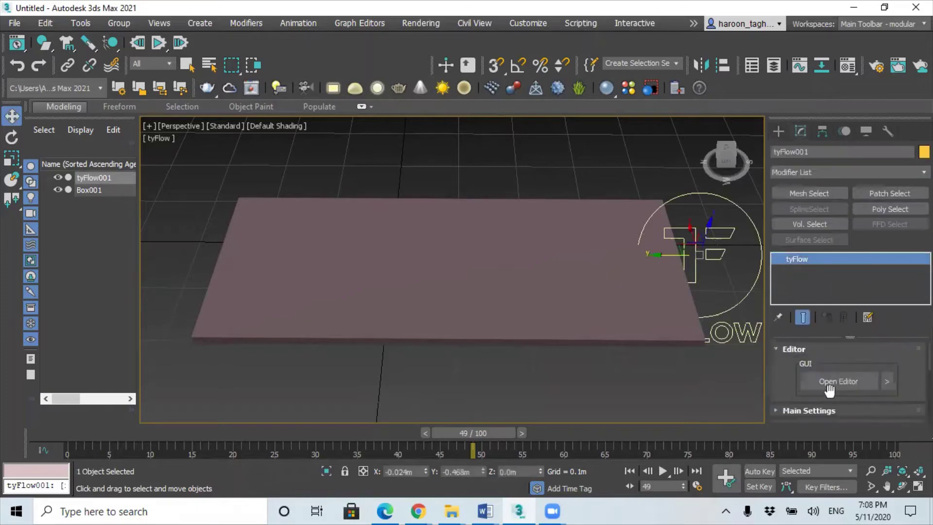
Step: Open the tyFlow Editor and add a Birth operator, creating Event_001
{"action": "left_click", "coordinate": [832, 384]}
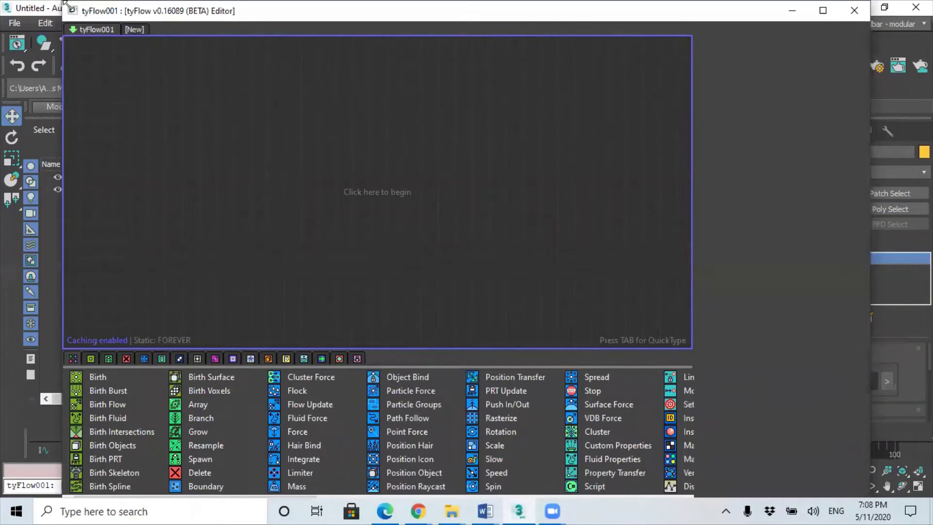
{"action": "left_click_drag", "start_coordinate": [64, 2], "coordinate": [146, 53]}
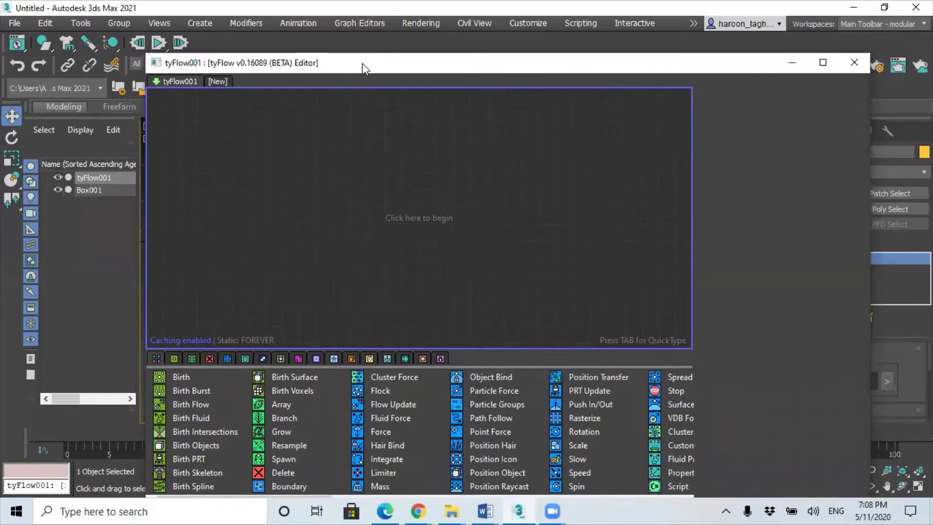
{"action": "left_click_drag", "start_coordinate": [361, 68], "coordinate": [389, 53]}
{"action": "left_click_drag", "start_coordinate": [208, 366], "coordinate": [360, 191]}
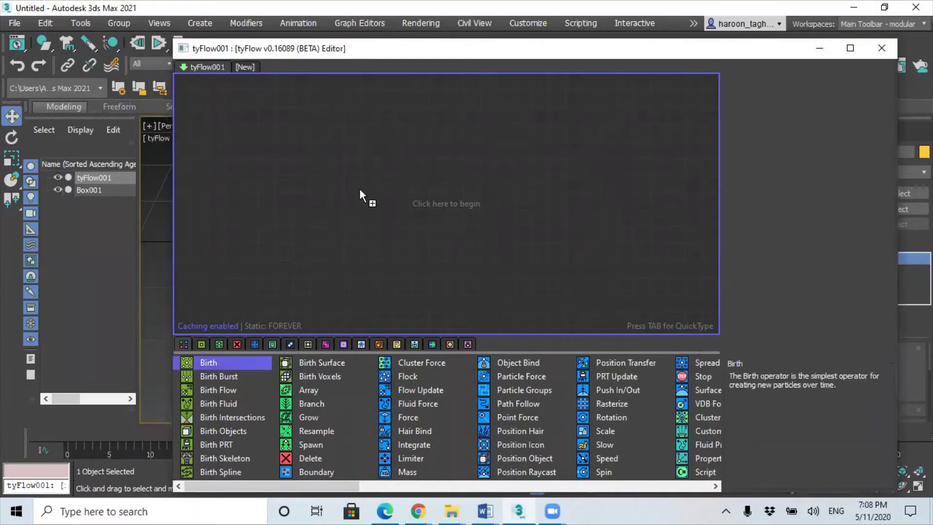
{"action": "left_click_drag", "start_coordinate": [369, 153], "coordinate": [369, 154]}
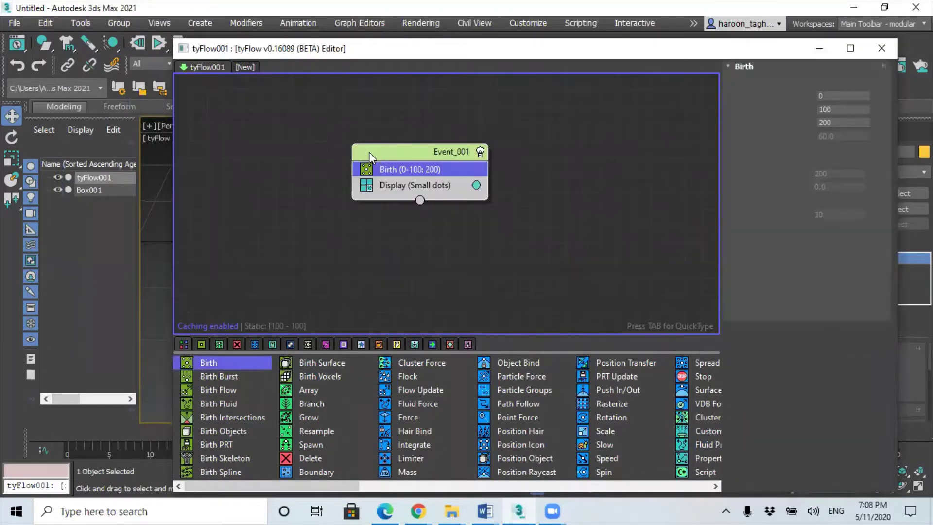
Step: Set the Birth Total to 50000 particles and move the editor aside
{"action": "left_click_drag", "start_coordinate": [843, 123], "coordinate": [792, 125]}
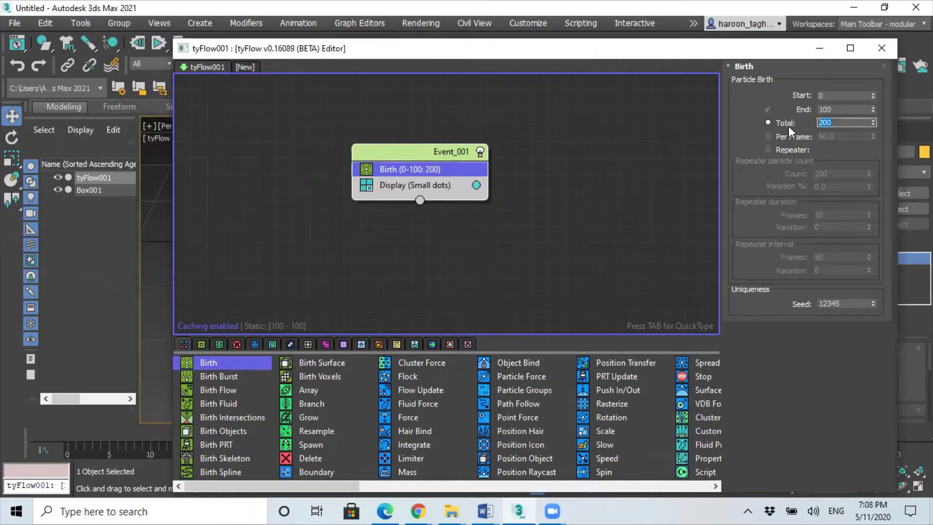
{"action": "type", "text": "50000"}
{"action": "key", "text": "Return"}
{"action": "left_click_drag", "start_coordinate": [666, 51], "coordinate": [586, 47]}
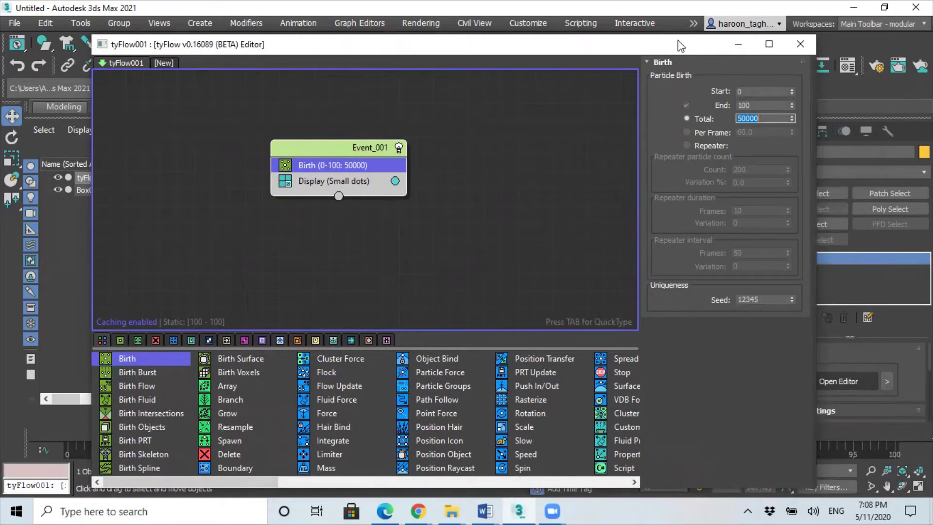
{"action": "left_click_drag", "start_coordinate": [679, 46], "coordinate": [663, 25]}
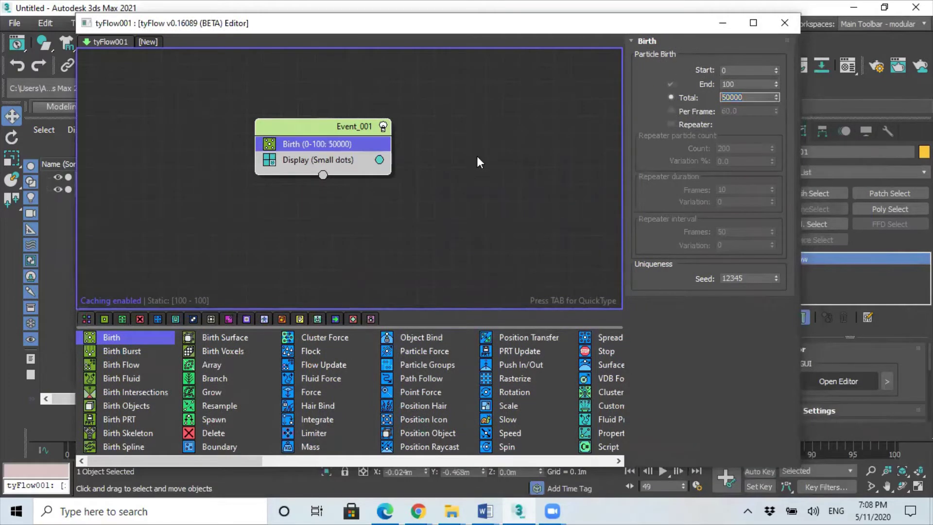
{"action": "left_click", "coordinate": [553, 92]}
{"action": "left_click_drag", "start_coordinate": [557, 28], "coordinate": [439, 60]}
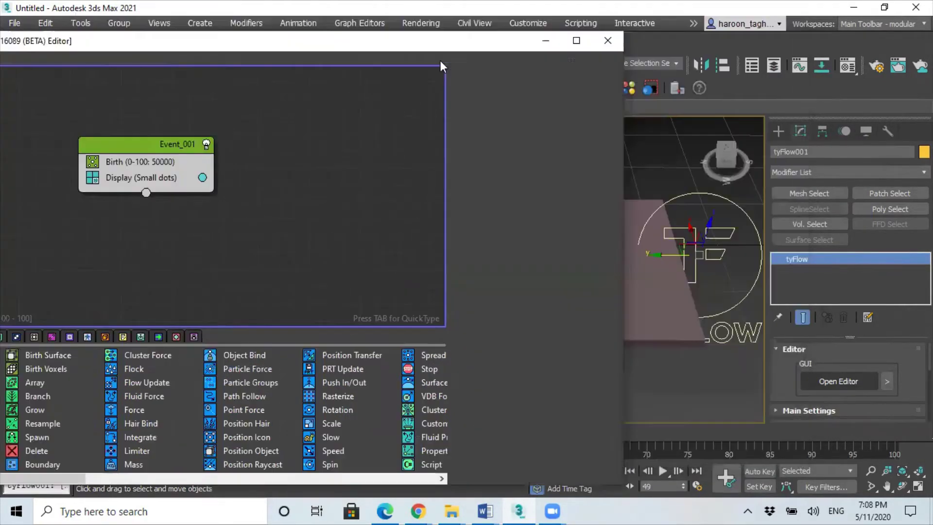
Step: Minimize the tyFlow editor and add an Edit Poly modifier to Box001
{"action": "left_click", "coordinate": [549, 48]}
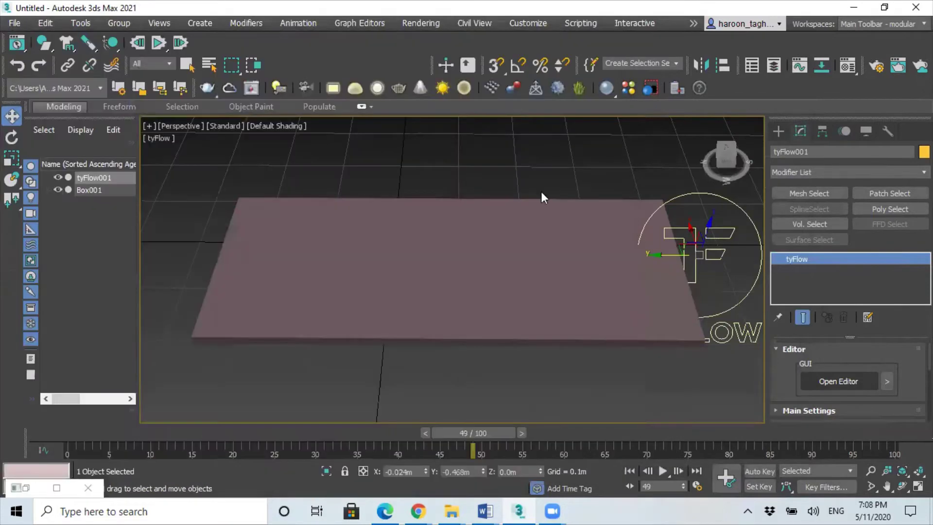
{"action": "left_click", "coordinate": [498, 263]}
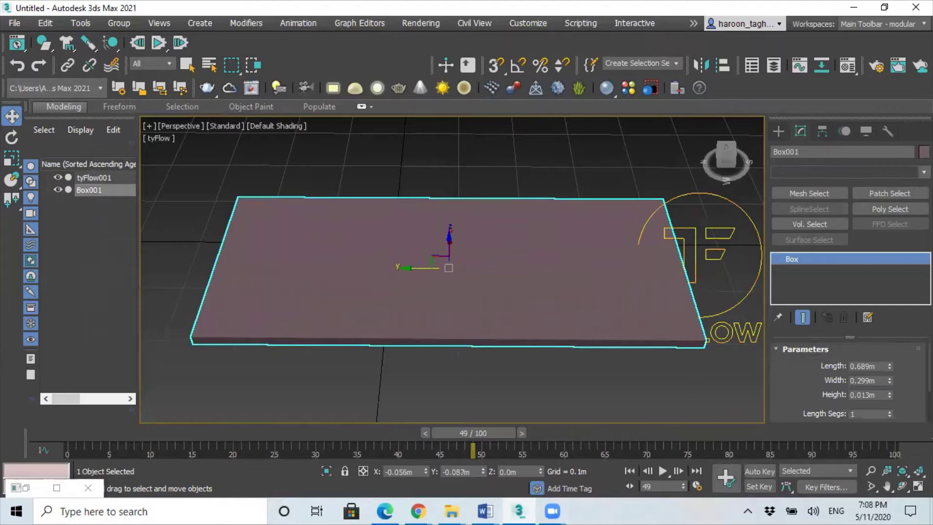
{"action": "left_click", "coordinate": [825, 171]}
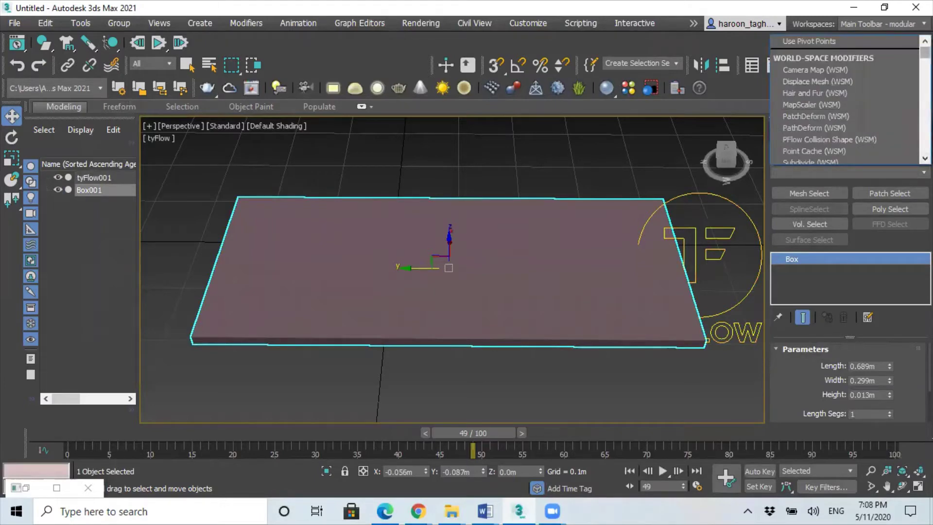
{"action": "scroll", "coordinate": [848, 97], "scroll_direction": "down", "scroll_amount": 6}
{"action": "scroll", "coordinate": [851, 146], "scroll_direction": "down", "scroll_amount": 4}
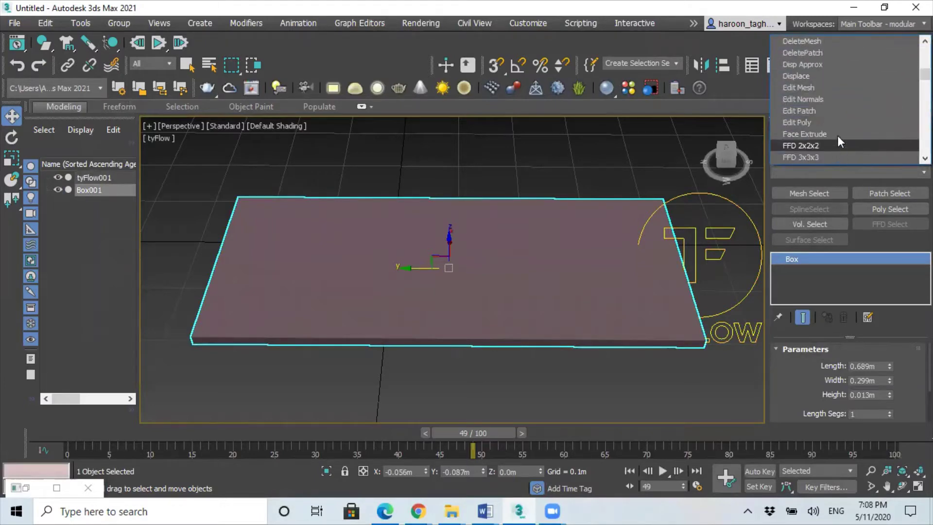
{"action": "left_click", "coordinate": [835, 123]}
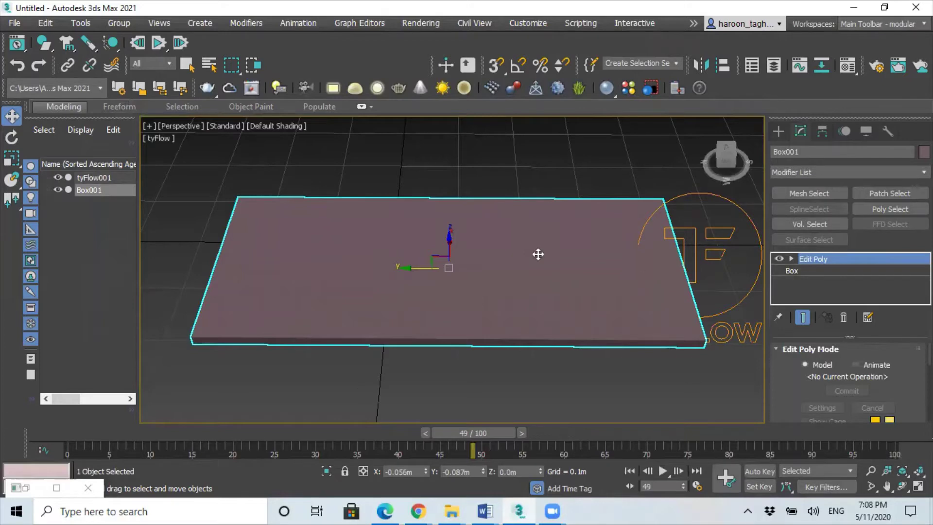
Step: Restore the tyFlow editor and insert a Shape operator between Birth and Display
{"action": "left_click", "coordinate": [16, 487]}
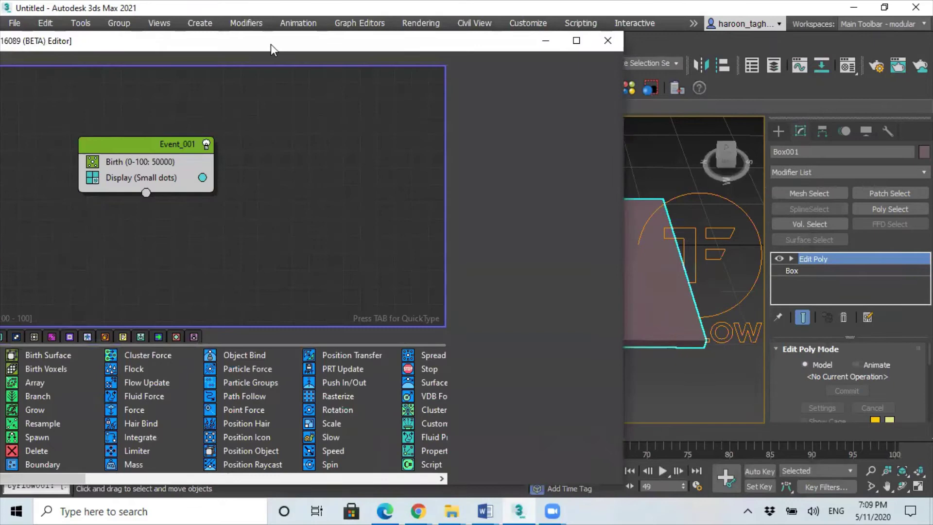
{"action": "left_click_drag", "start_coordinate": [270, 43], "coordinate": [424, 35]}
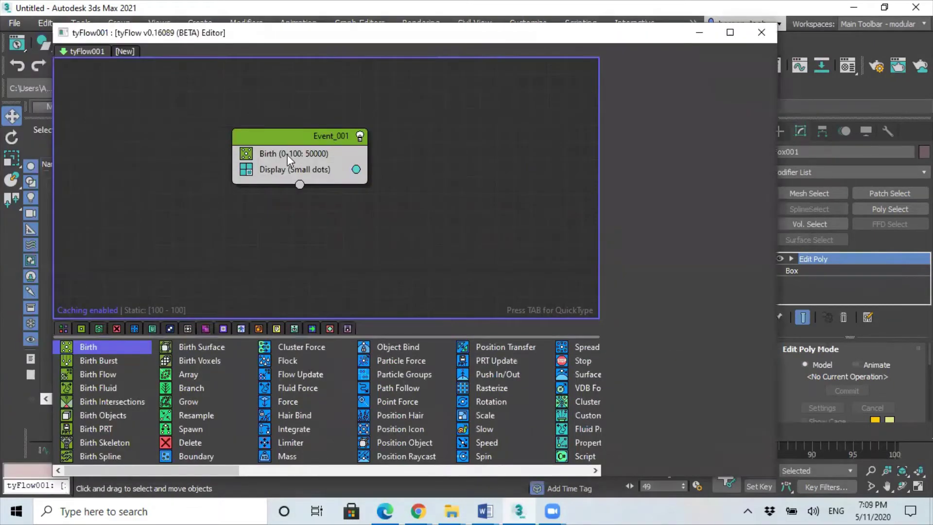
{"action": "scroll", "coordinate": [320, 399], "scroll_direction": "down", "scroll_amount": 3}
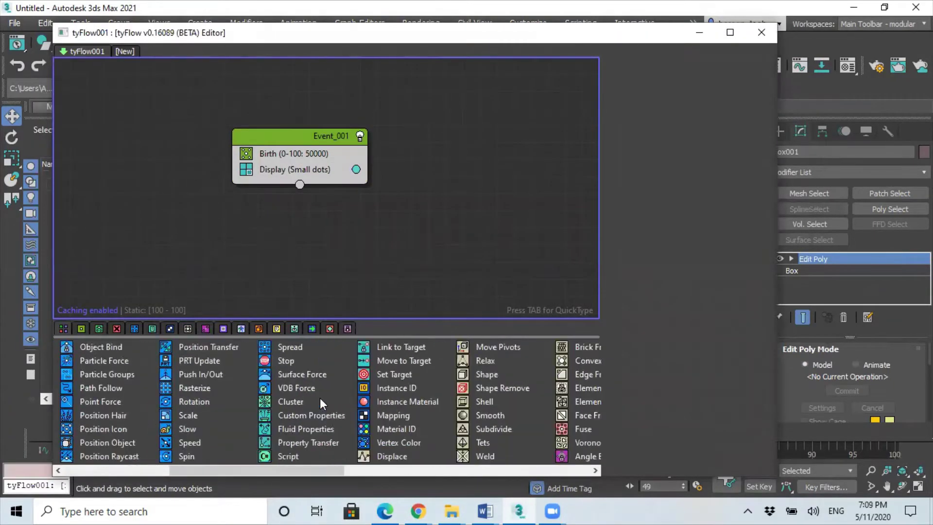
{"action": "left_click_drag", "start_coordinate": [489, 370], "coordinate": [301, 159]}
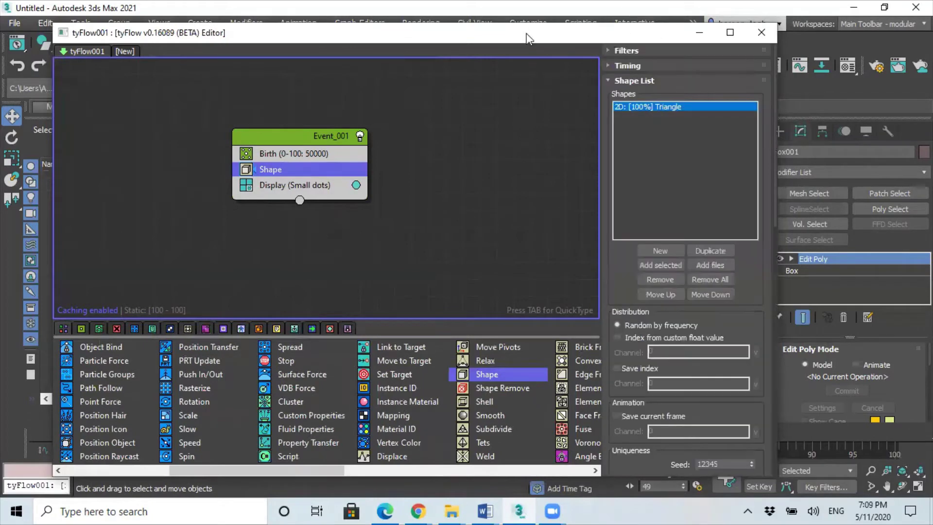
Step: Set the Shape operator's mesh type to the 3D Grass (Long) mesh
{"action": "left_click_drag", "start_coordinate": [613, 34], "coordinate": [524, 27]}
{"action": "scroll", "coordinate": [607, 362], "scroll_direction": "down", "scroll_amount": 5}
{"action": "scroll", "coordinate": [606, 362], "scroll_direction": "down", "scroll_amount": 3}
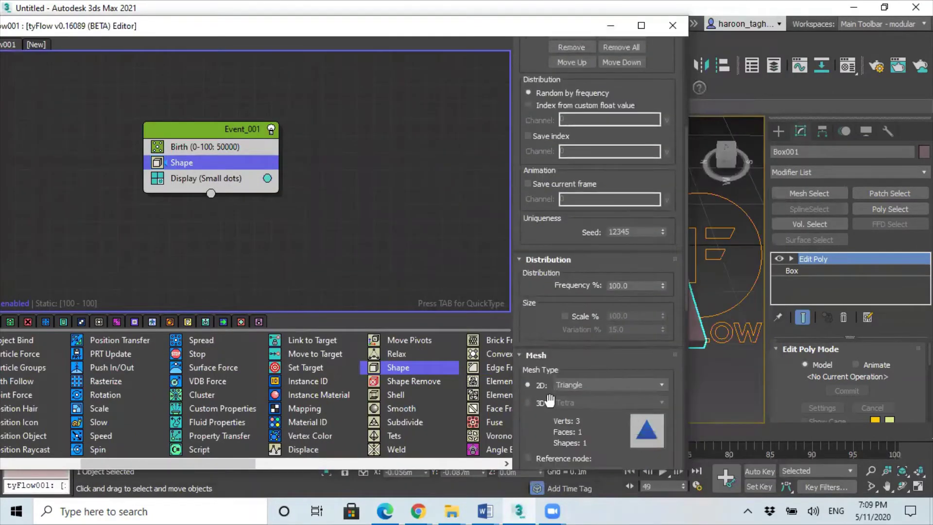
{"action": "left_click", "coordinate": [528, 402]}
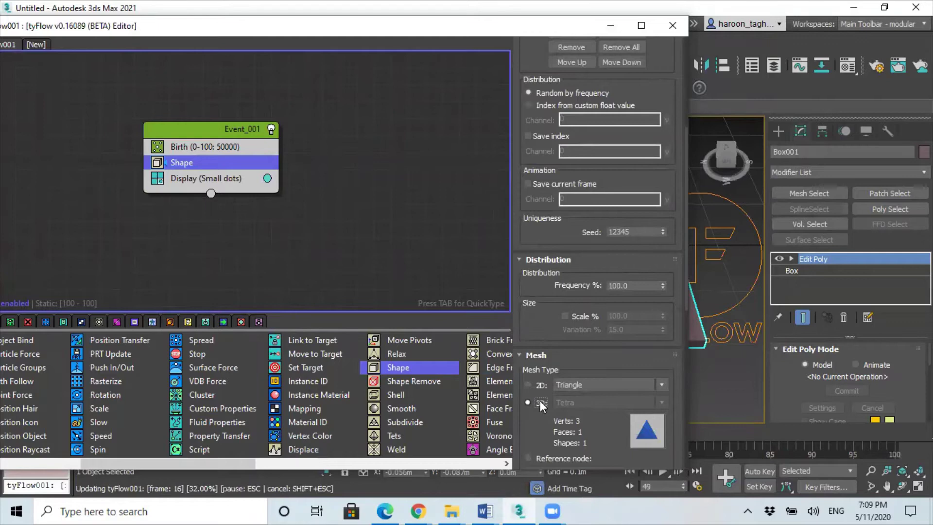
{"action": "left_click", "coordinate": [627, 401]}
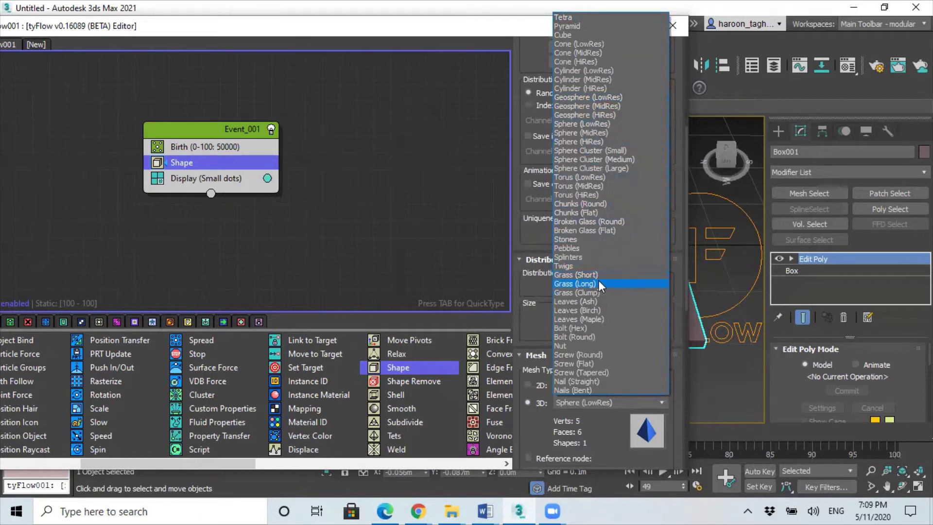
{"action": "left_click", "coordinate": [581, 282]}
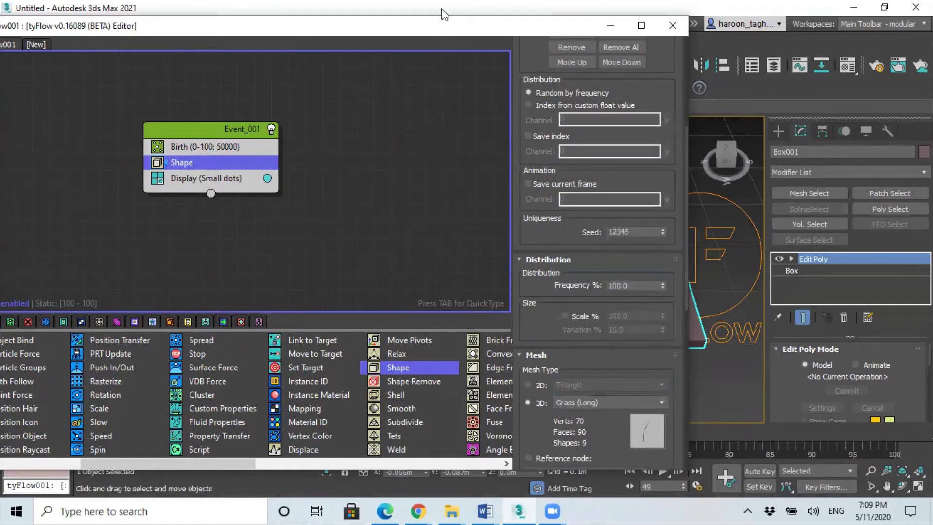
{"action": "left_click_drag", "start_coordinate": [442, 26], "coordinate": [532, 28]}
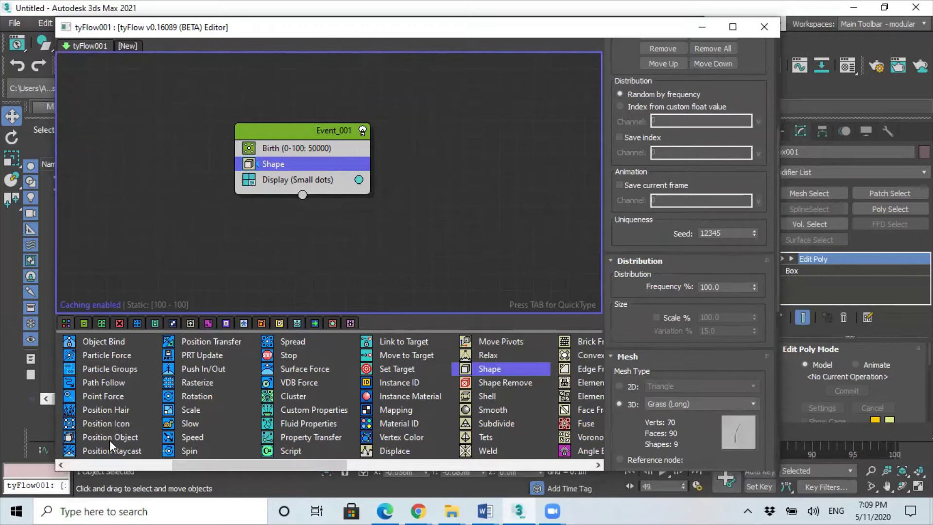
Step: Add a Position Object operator below Shape and pick Box001 as its surface
{"action": "left_click_drag", "start_coordinate": [110, 440], "coordinate": [291, 170]}
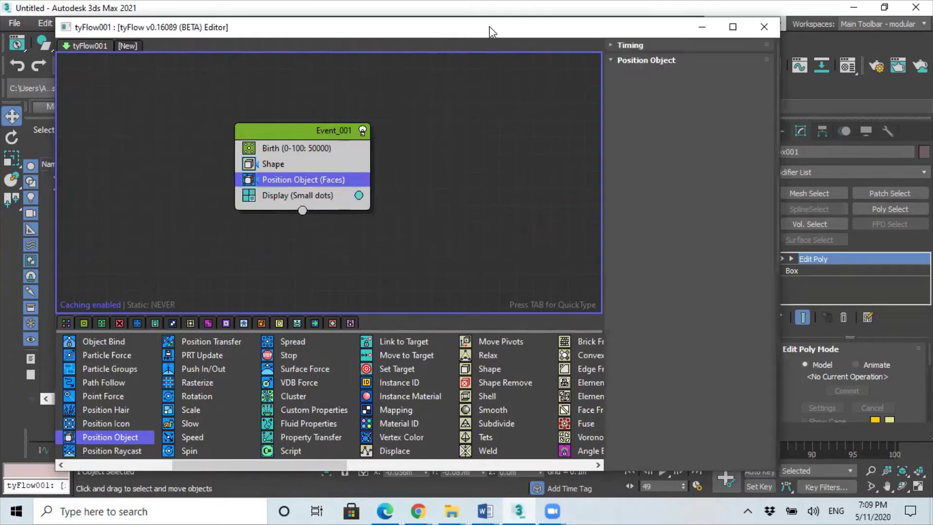
{"action": "left_click_drag", "start_coordinate": [489, 26], "coordinate": [252, 13]}
{"action": "left_click", "coordinate": [441, 184]}
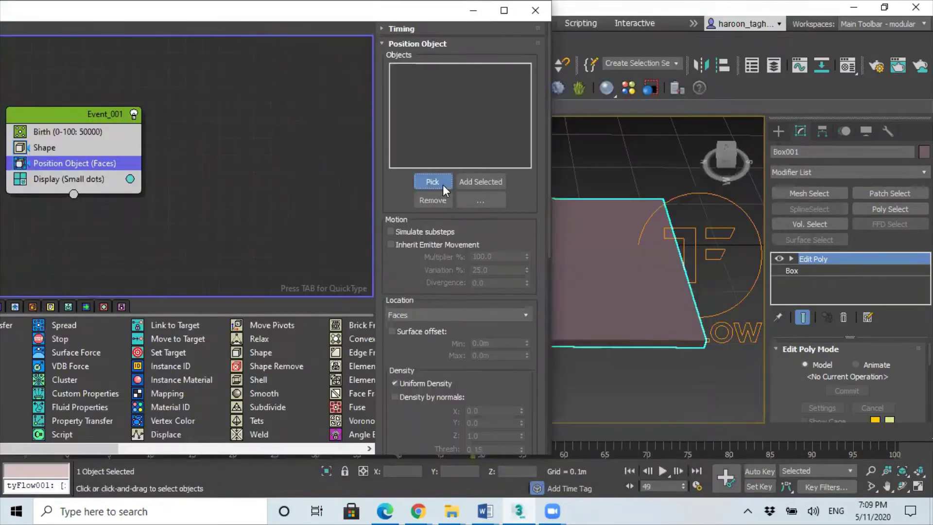
{"action": "left_click", "coordinate": [599, 240]}
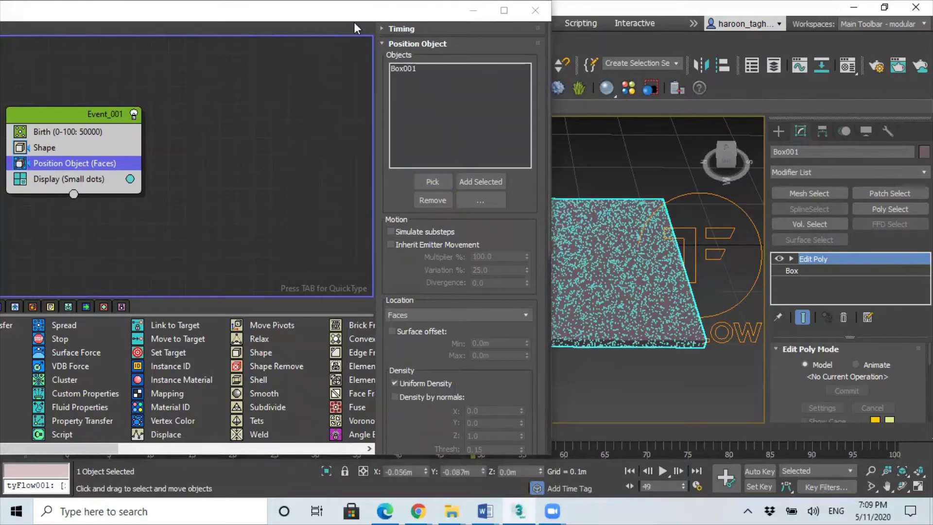
{"action": "left_click_drag", "start_coordinate": [336, 13], "coordinate": [234, 29]}
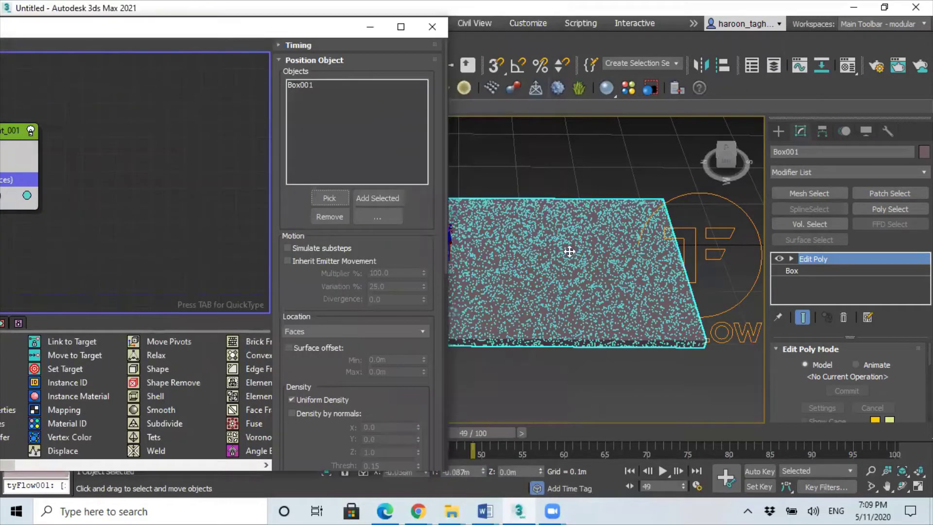
{"action": "scroll", "coordinate": [565, 252], "scroll_direction": "up", "scroll_amount": 3}
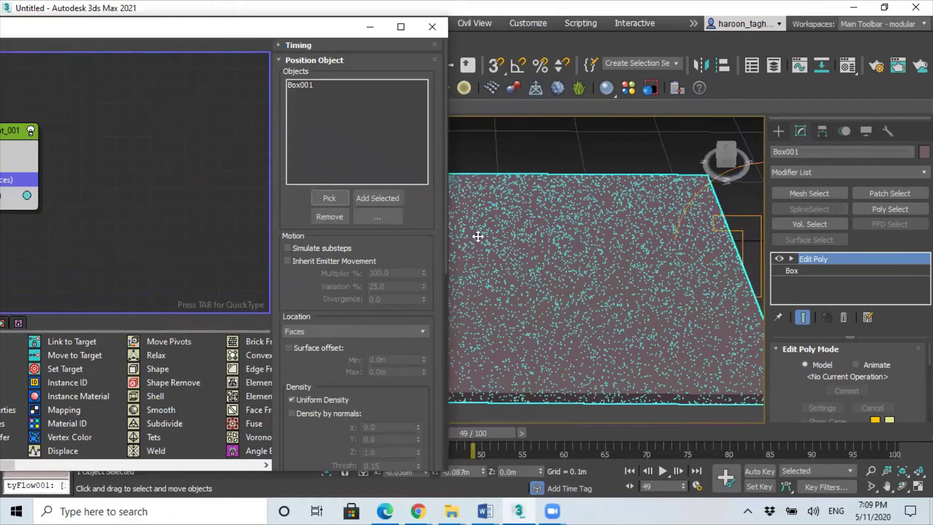
{"action": "left_click", "coordinate": [311, 331]}
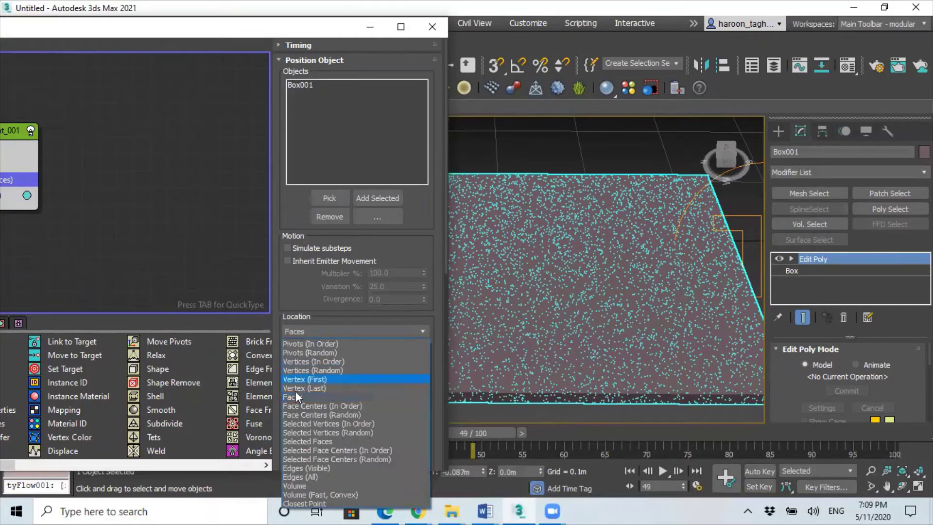
{"action": "left_click", "coordinate": [305, 351]}
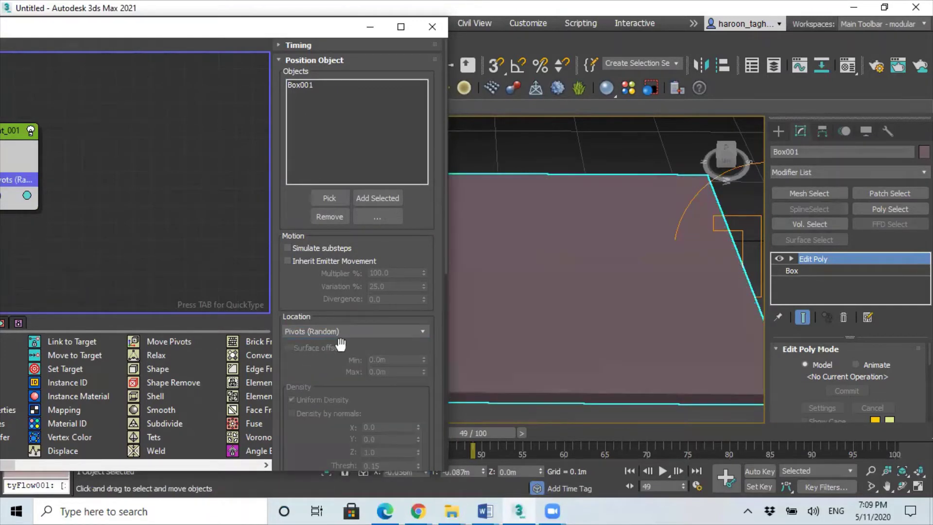
{"action": "scroll", "coordinate": [385, 330], "scroll_direction": "up", "scroll_amount": 3}
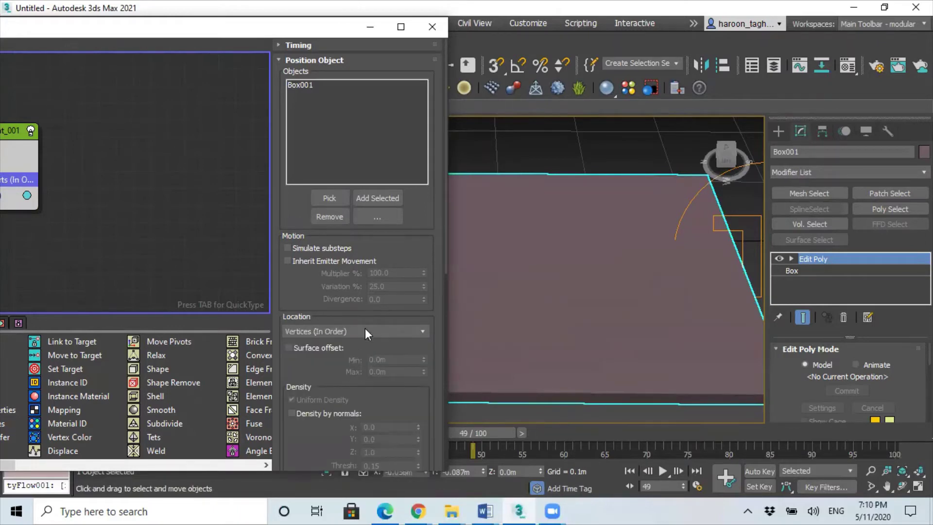
{"action": "left_click", "coordinate": [365, 327]}
{"action": "left_click", "coordinate": [345, 398]}
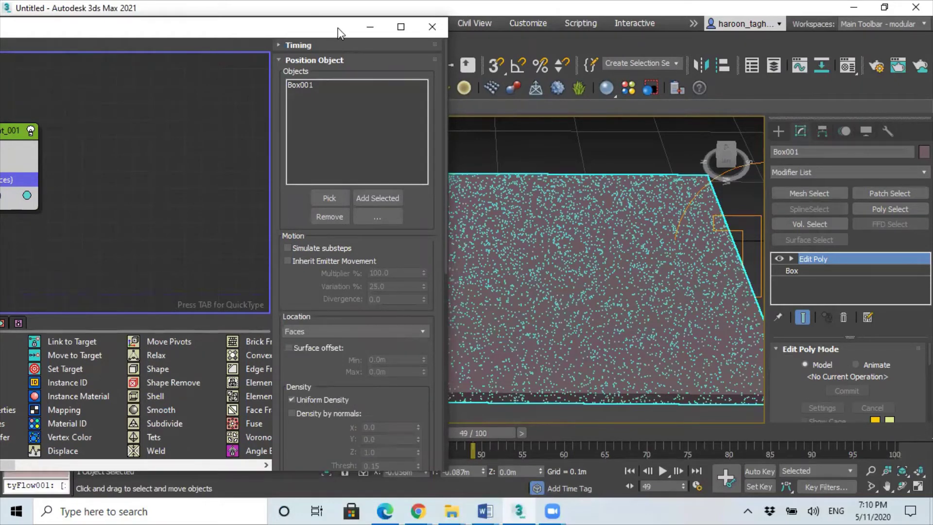
Step: Change the Display operator's particle colour from cyan to green
{"action": "left_click_drag", "start_coordinate": [339, 33], "coordinate": [576, 26]}
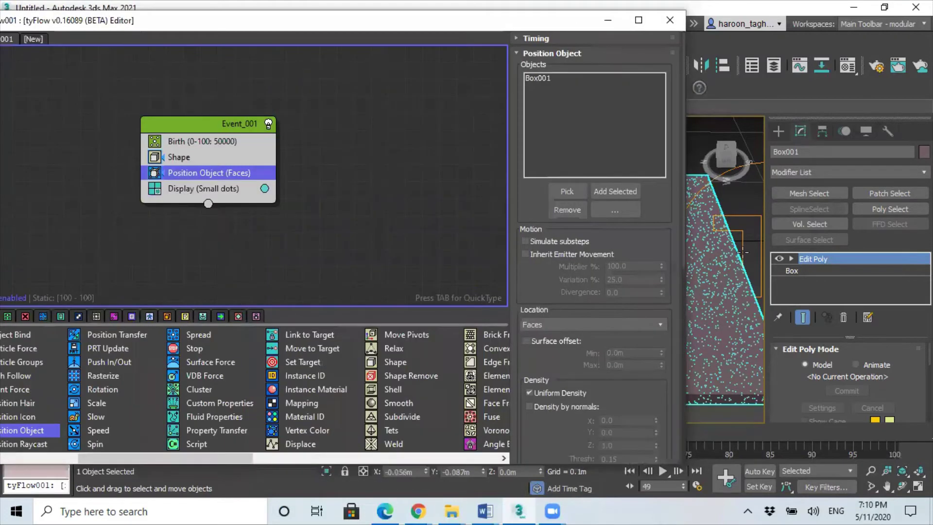
{"action": "left_click", "coordinate": [190, 188]}
{"action": "left_click", "coordinate": [265, 190]}
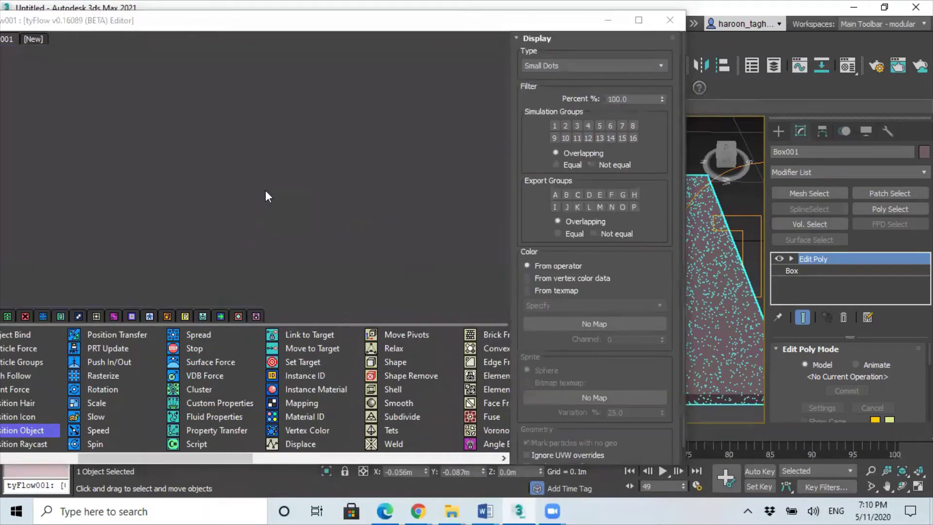
{"action": "left_click_drag", "start_coordinate": [398, 200], "coordinate": [423, 132]}
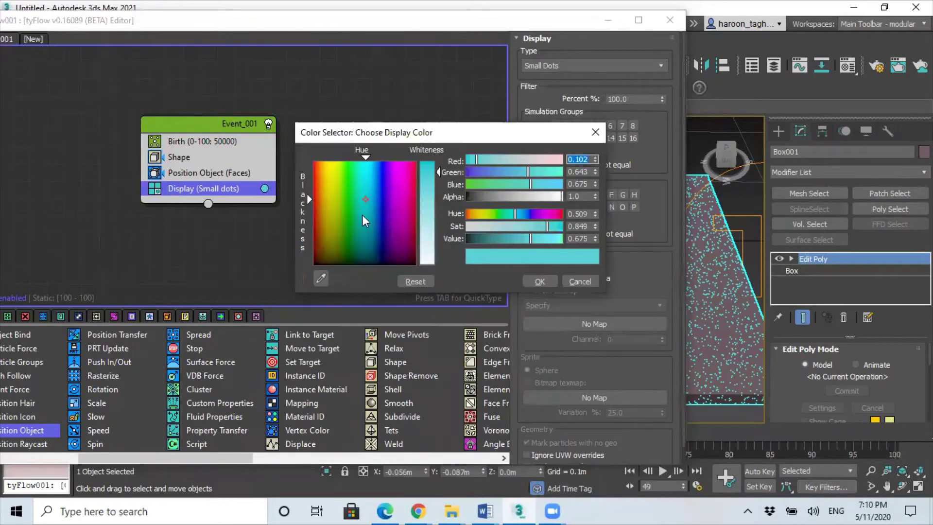
{"action": "left_click_drag", "start_coordinate": [363, 215], "coordinate": [343, 214]}
{"action": "left_click", "coordinate": [536, 280]}
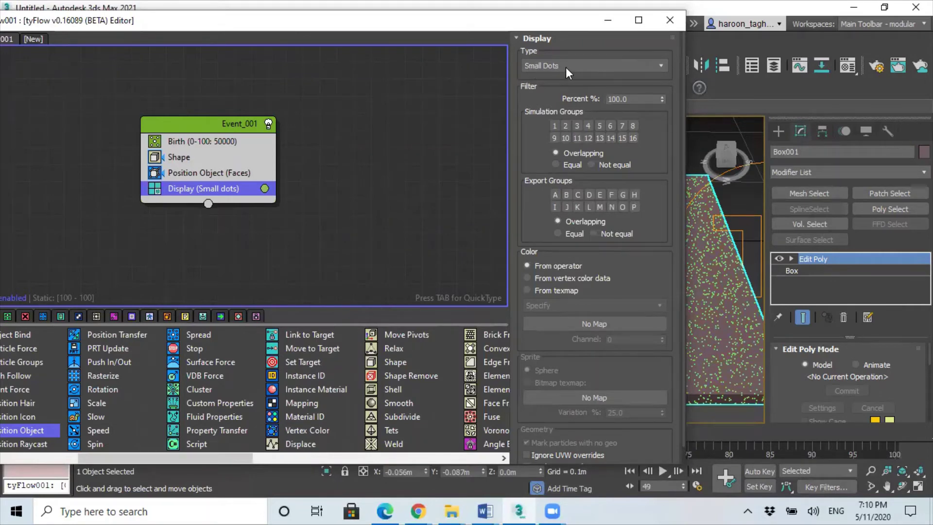
Step: Switch the Display operator type to Geometry and zoom in to inspect the grass blades
{"action": "left_click", "coordinate": [607, 68]}
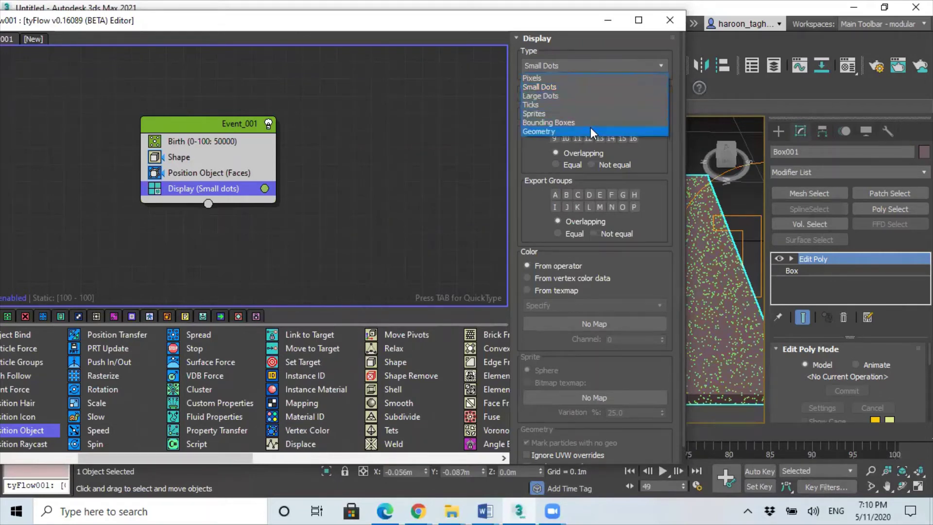
{"action": "left_click", "coordinate": [590, 130]}
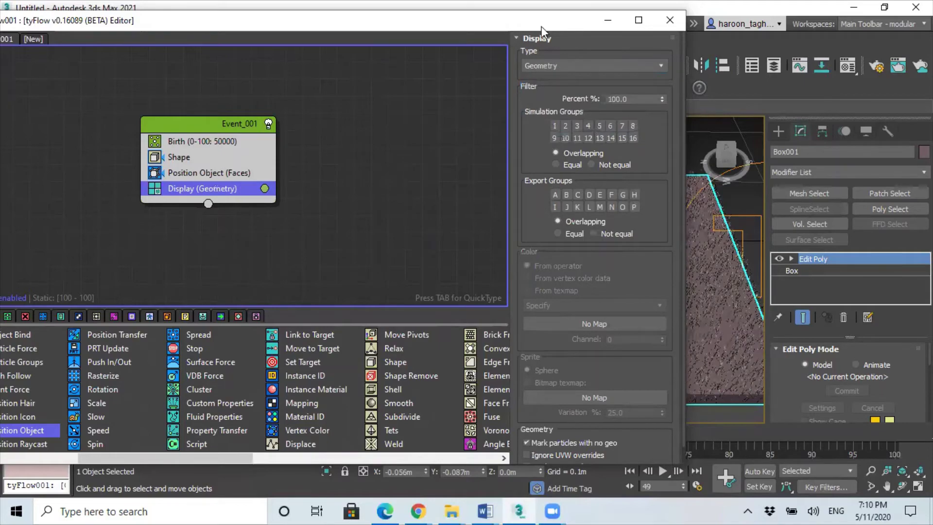
{"action": "left_click_drag", "start_coordinate": [542, 32], "coordinate": [180, 44]}
{"action": "scroll", "coordinate": [510, 271], "scroll_direction": "up", "scroll_amount": 5}
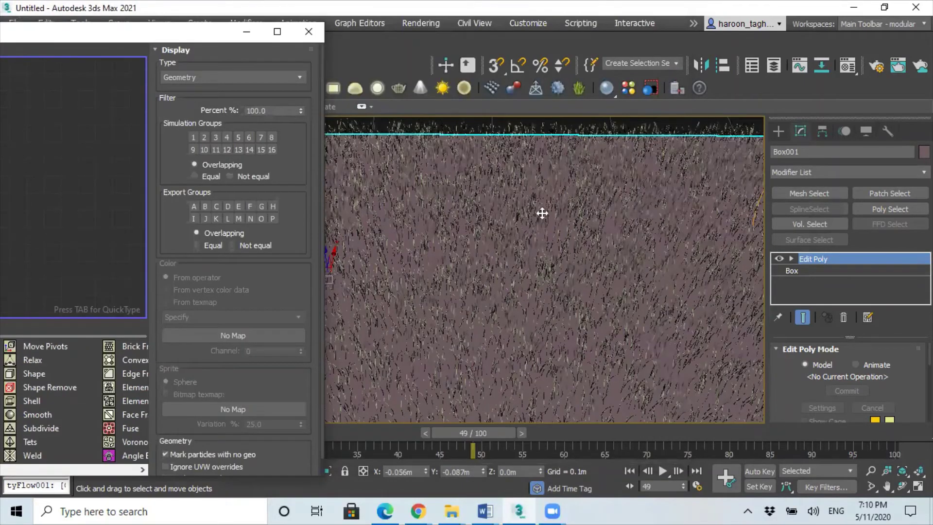
{"action": "scroll", "coordinate": [555, 223], "scroll_direction": "down", "scroll_amount": 3}
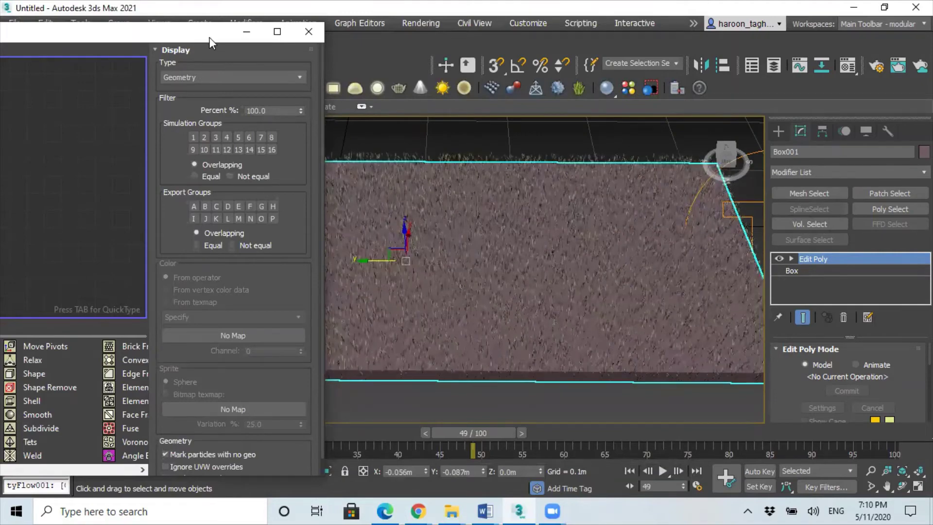
{"action": "left_click_drag", "start_coordinate": [209, 37], "coordinate": [283, 20]}
{"action": "scroll", "coordinate": [537, 241], "scroll_direction": "up", "scroll_amount": 4}
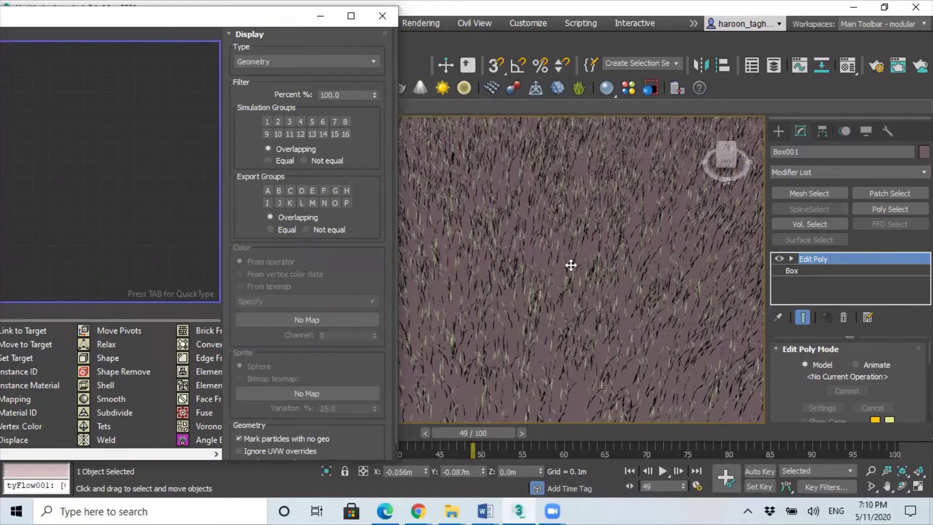
{"action": "scroll", "coordinate": [578, 260], "scroll_direction": "down", "scroll_amount": 3}
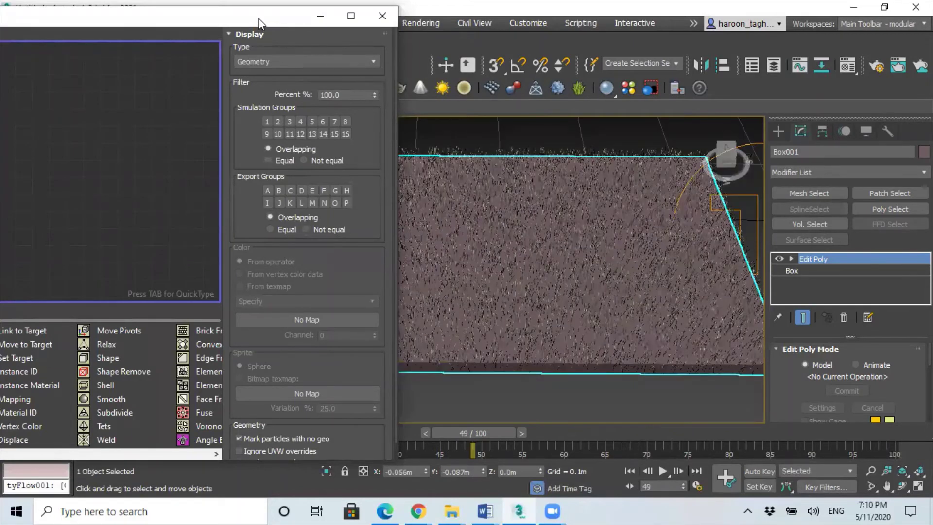
{"action": "left_click_drag", "start_coordinate": [267, 19], "coordinate": [443, 25]}
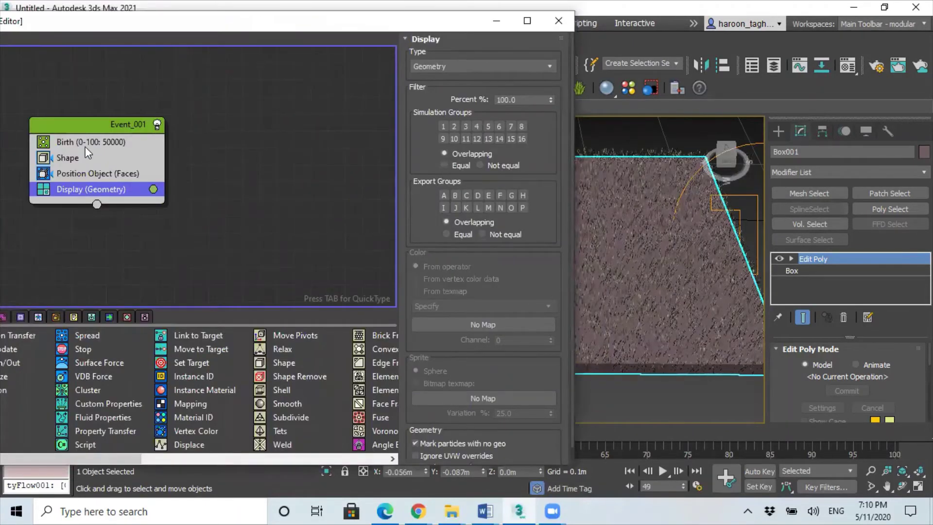
Step: Enable Scale % on the Shape operator and set it to 200
{"action": "left_click", "coordinate": [67, 156]}
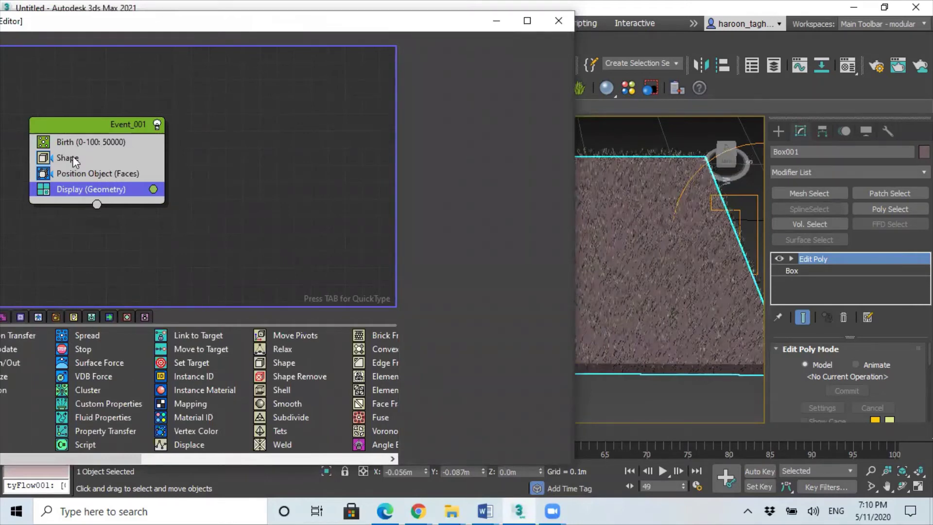
{"action": "left_click", "coordinate": [70, 157]}
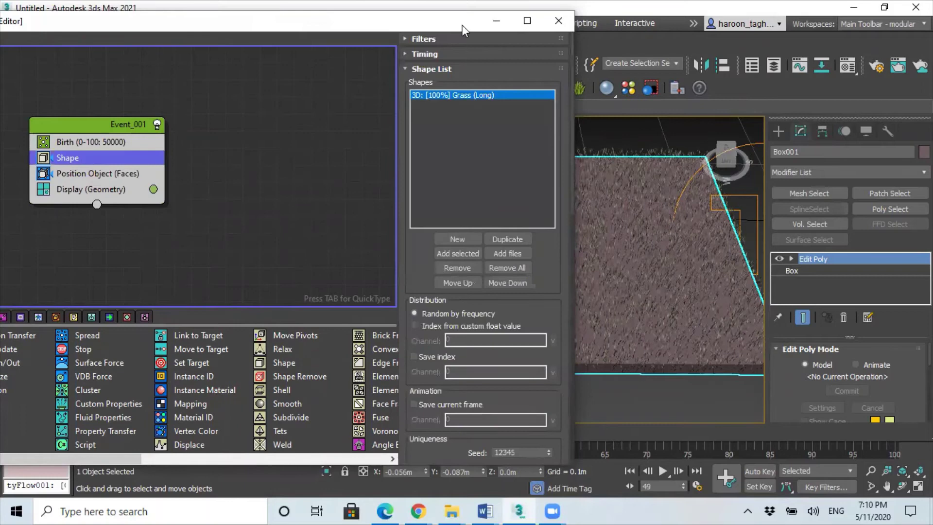
{"action": "left_click_drag", "start_coordinate": [447, 21], "coordinate": [431, 11]}
{"action": "scroll", "coordinate": [480, 317], "scroll_direction": "down", "scroll_amount": 3}
{"action": "scroll", "coordinate": [479, 317], "scroll_direction": "down", "scroll_amount": 2}
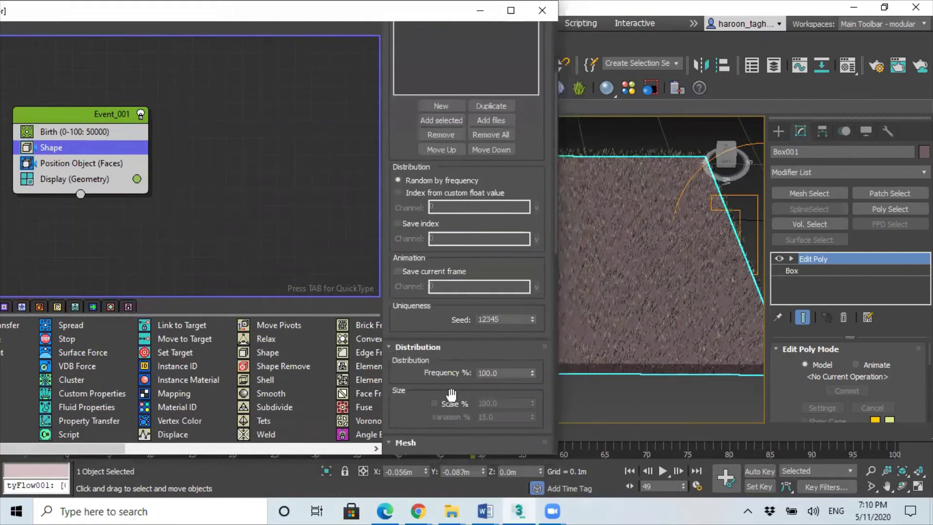
{"action": "left_click", "coordinate": [434, 405]}
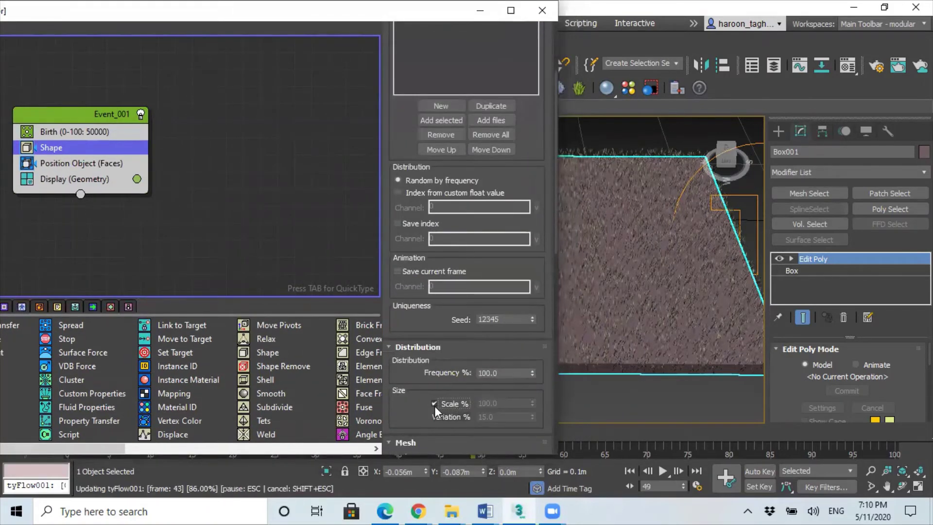
{"action": "scroll", "coordinate": [435, 406], "scroll_direction": "down", "scroll_amount": 1}
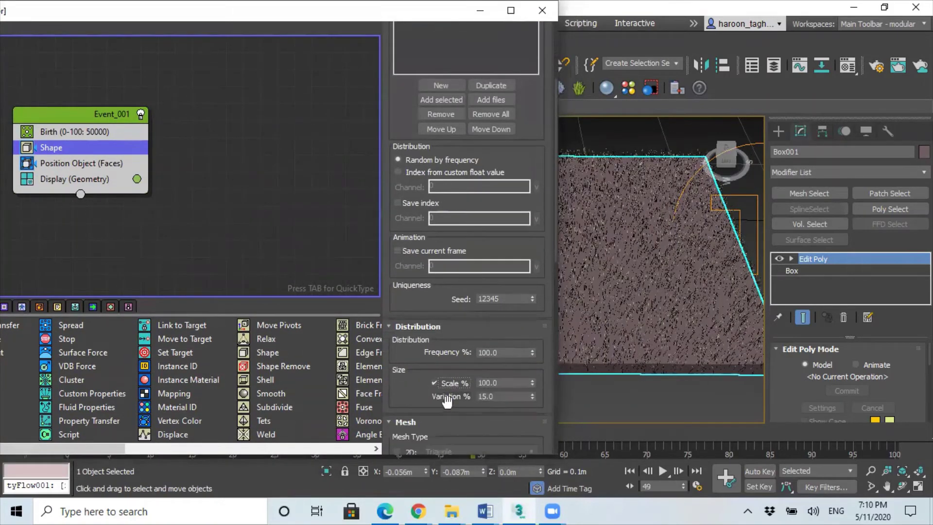
{"action": "double_click", "coordinate": [506, 383]}
{"action": "type", "text": "20"}
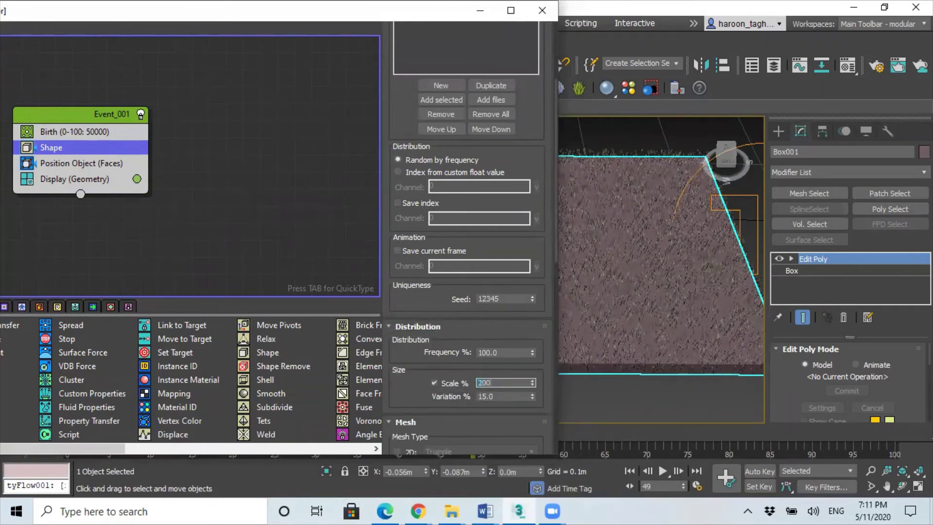
{"action": "type", "text": "0"}
{"action": "key", "text": "Return"}
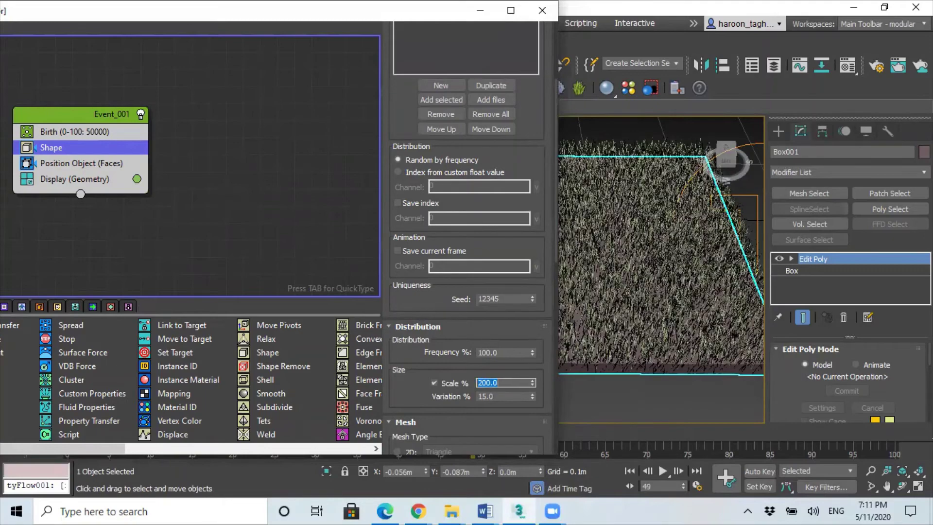
Step: Move the editor aside to inspect the taller grass on Box001
{"action": "left_click_drag", "start_coordinate": [357, 19], "coordinate": [182, 47]}
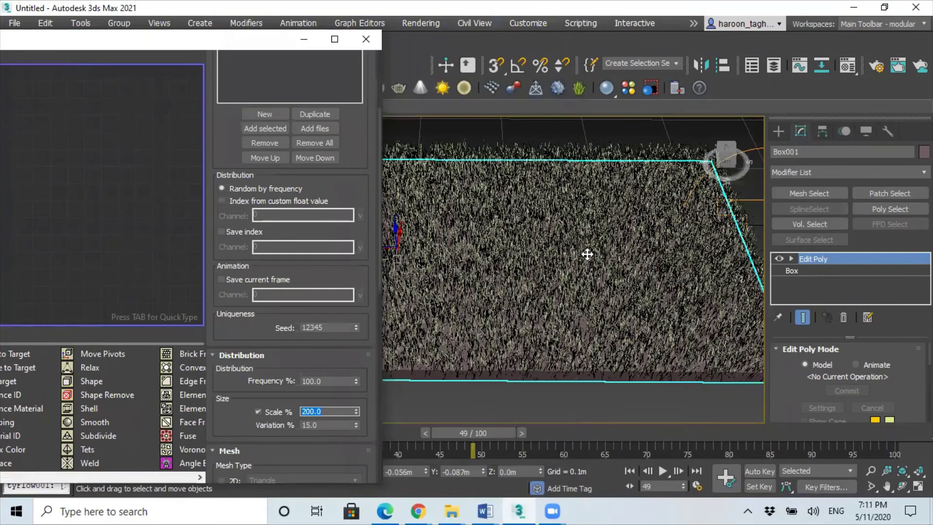
{"action": "middle_click_drag", "start_coordinate": [593, 256], "coordinate": [627, 276]}
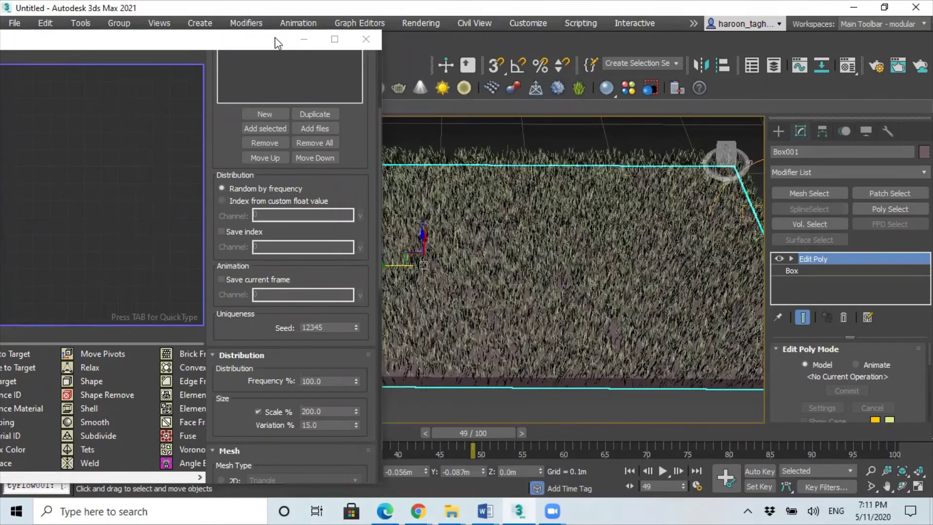
{"action": "left_click_drag", "start_coordinate": [304, 47], "coordinate": [334, 55]}
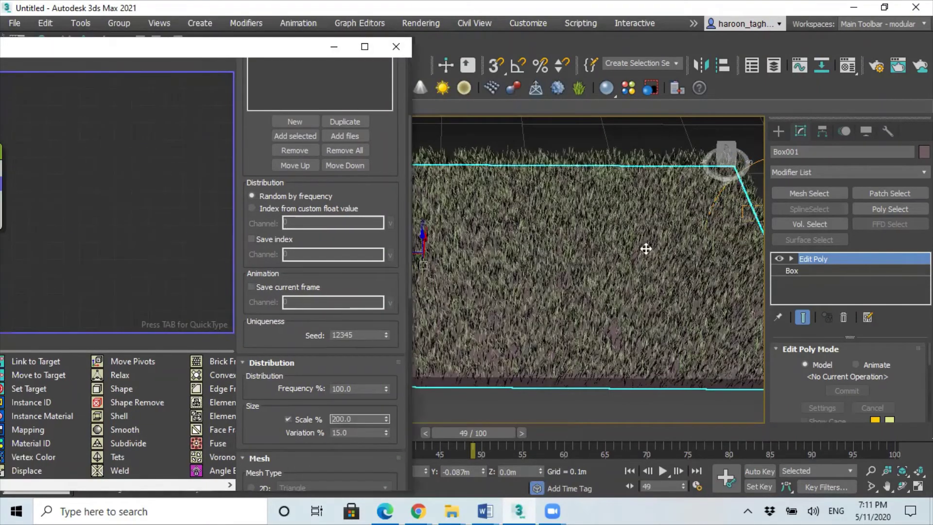
{"action": "scroll", "coordinate": [646, 249], "scroll_direction": "up", "scroll_amount": 4}
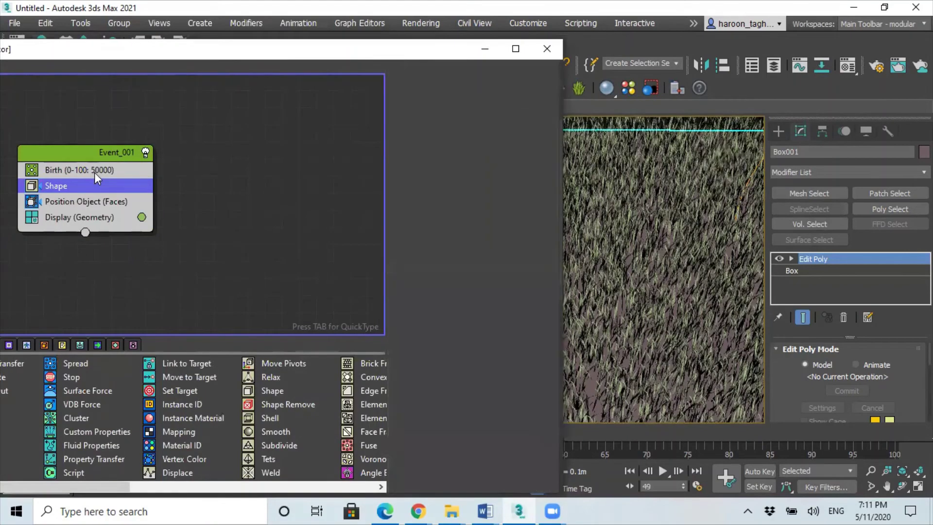
Step: Raise the Birth Total to 150000 particles and minimize the tyFlow editor
{"action": "left_click", "coordinate": [95, 172]}
{"action": "left_click_drag", "start_coordinate": [514, 126], "coordinate": [455, 129]}
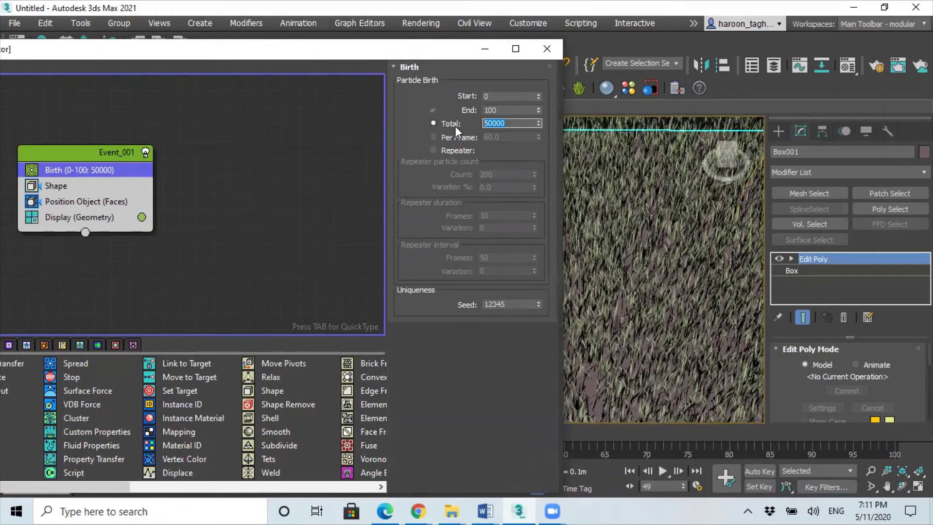
{"action": "type", "text": "15000"}
{"action": "key", "text": "Return"}
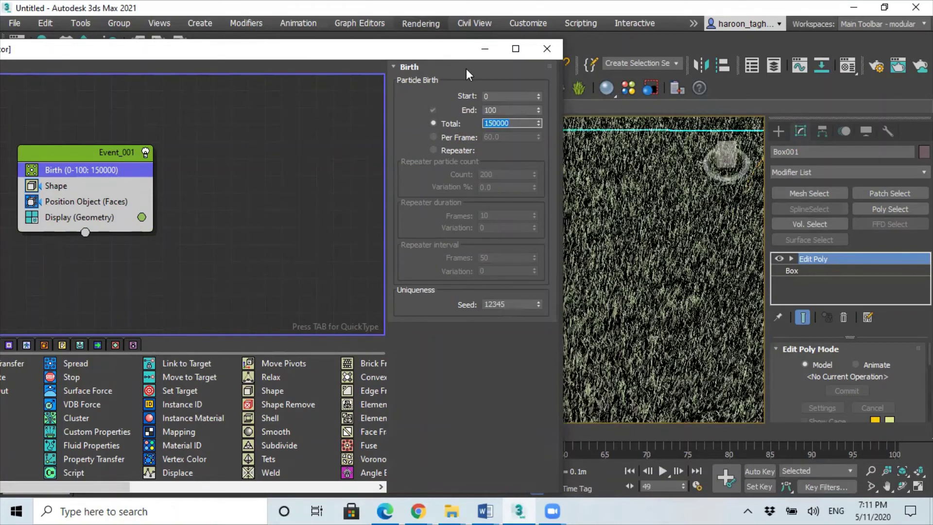
{"action": "left_click", "coordinate": [484, 48]}
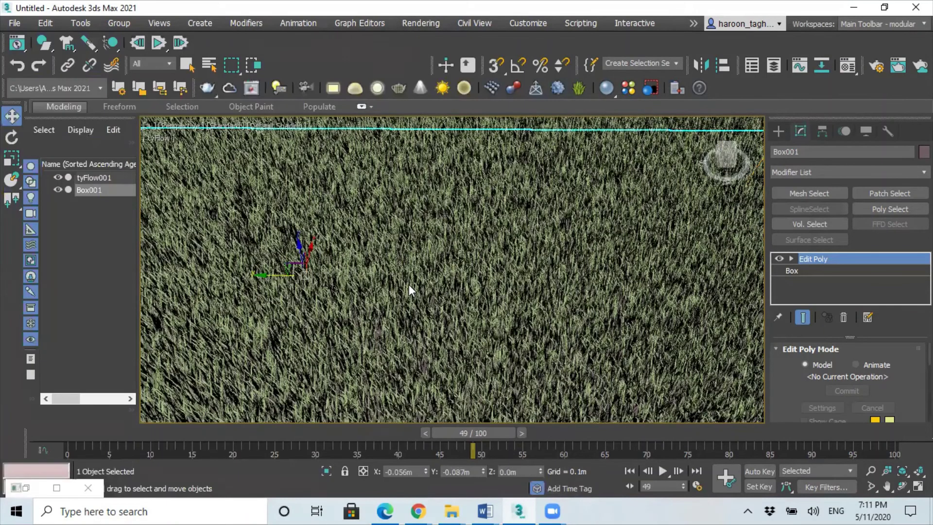
Step: Zoom and pan around the grass field, deselecting Box001 to view it clearly
{"action": "scroll", "coordinate": [432, 268], "scroll_direction": "down", "scroll_amount": 4}
{"action": "middle_click_drag", "start_coordinate": [479, 249], "coordinate": [597, 263]}
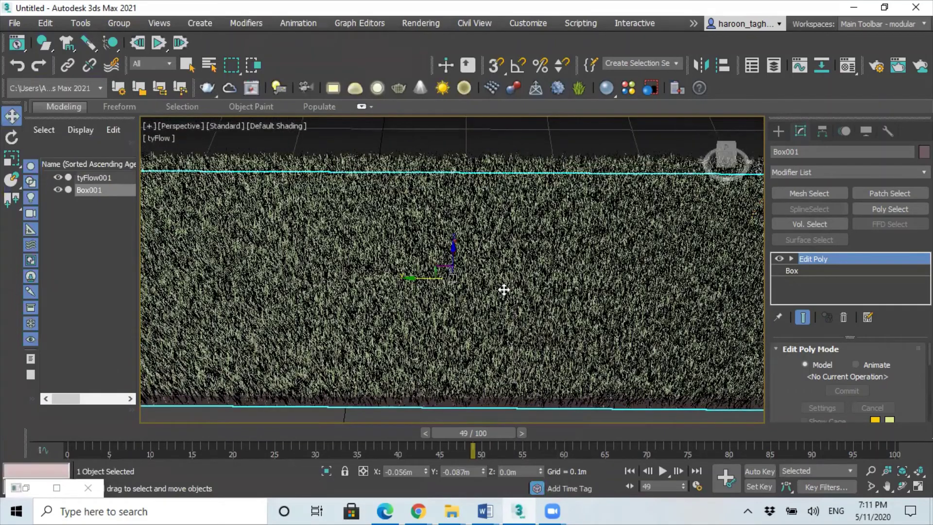
{"action": "scroll", "coordinate": [504, 290], "scroll_direction": "down", "scroll_amount": 3}
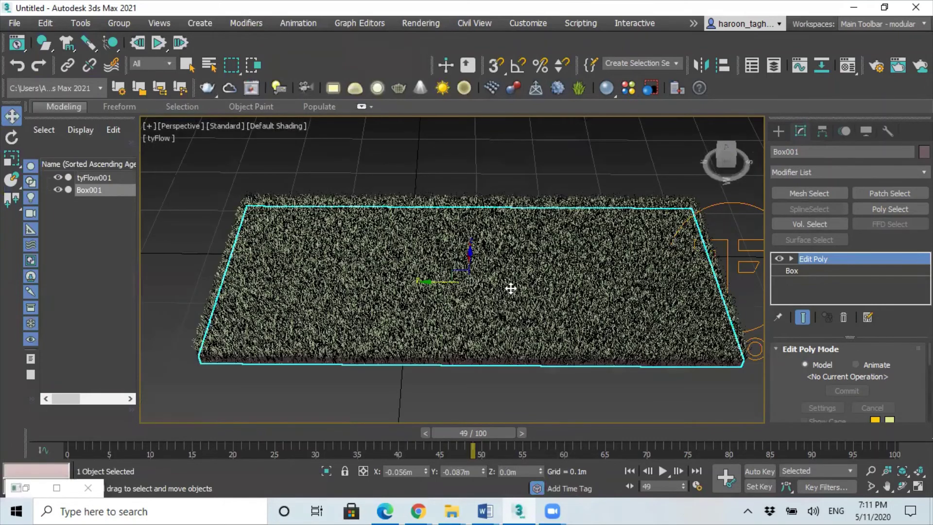
{"action": "scroll", "coordinate": [507, 289], "scroll_direction": "up", "scroll_amount": 3}
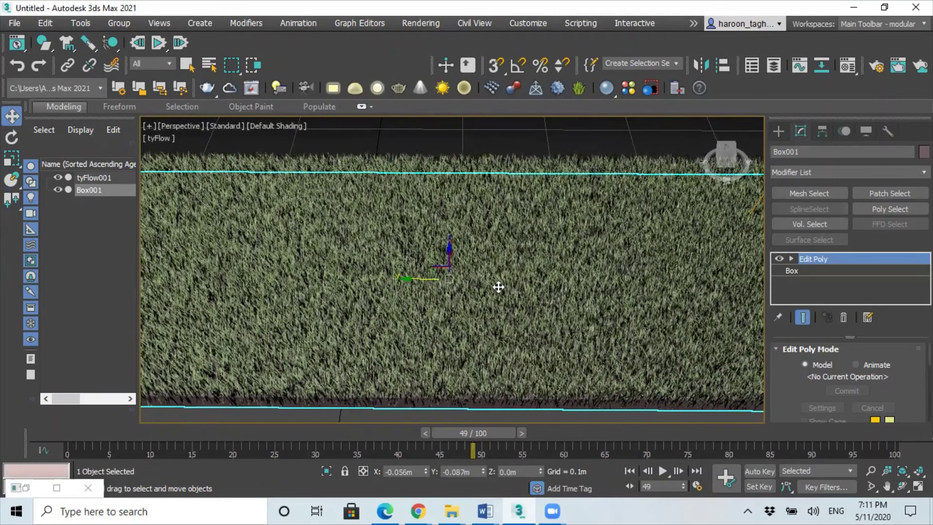
{"action": "scroll", "coordinate": [498, 287], "scroll_direction": "up", "scroll_amount": 3}
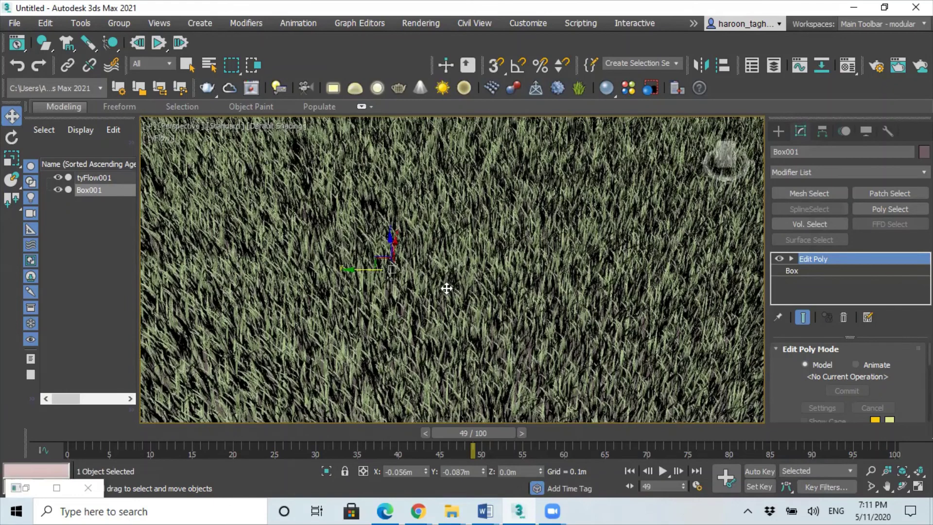
{"action": "scroll", "coordinate": [446, 288], "scroll_direction": "down", "scroll_amount": 2}
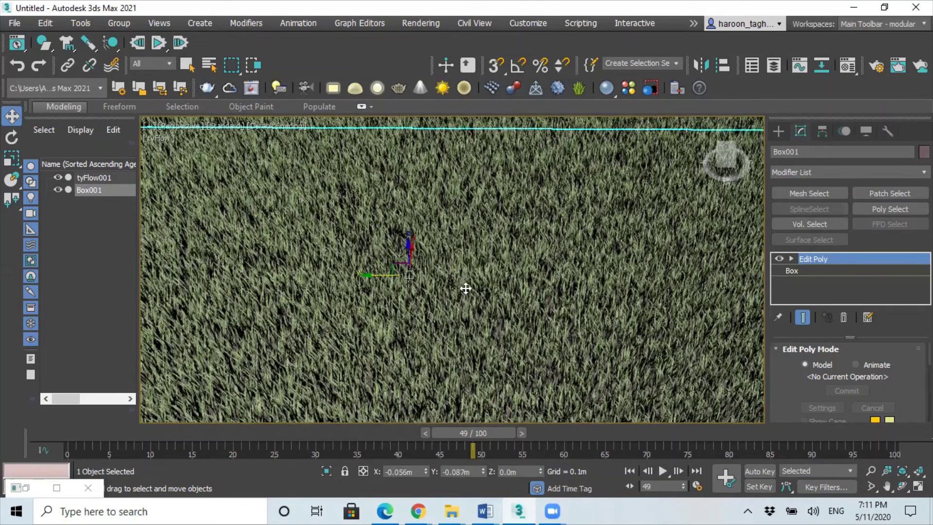
{"action": "scroll", "coordinate": [465, 288], "scroll_direction": "down", "scroll_amount": 5}
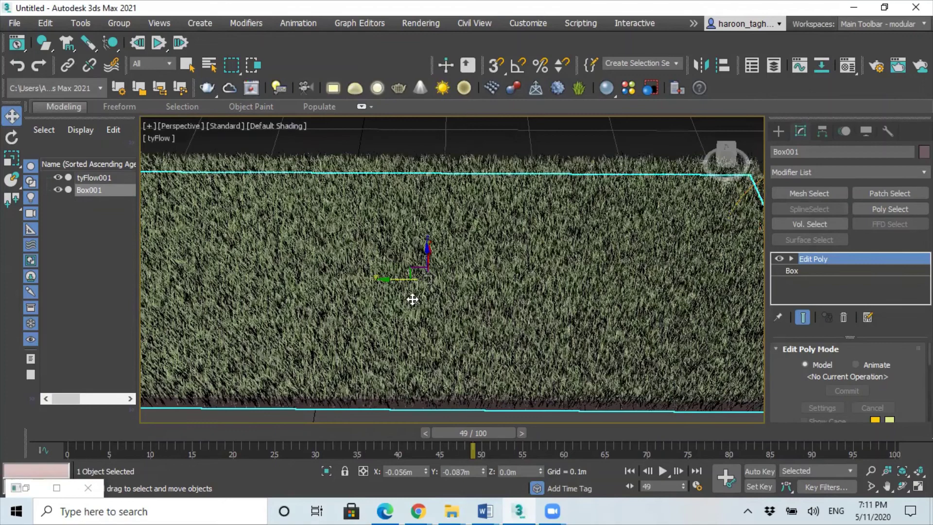
{"action": "scroll", "coordinate": [411, 283], "scroll_direction": "down", "scroll_amount": 2}
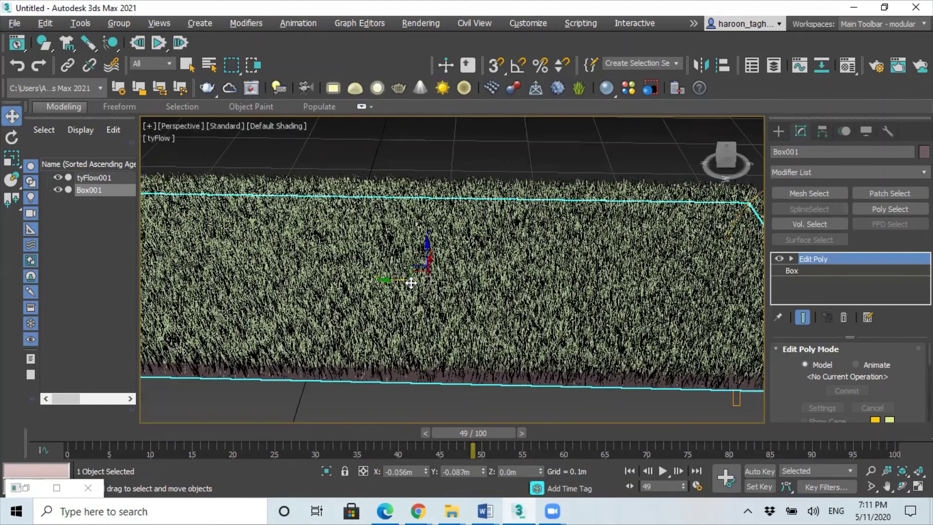
{"action": "scroll", "coordinate": [411, 282], "scroll_direction": "down", "scroll_amount": 1}
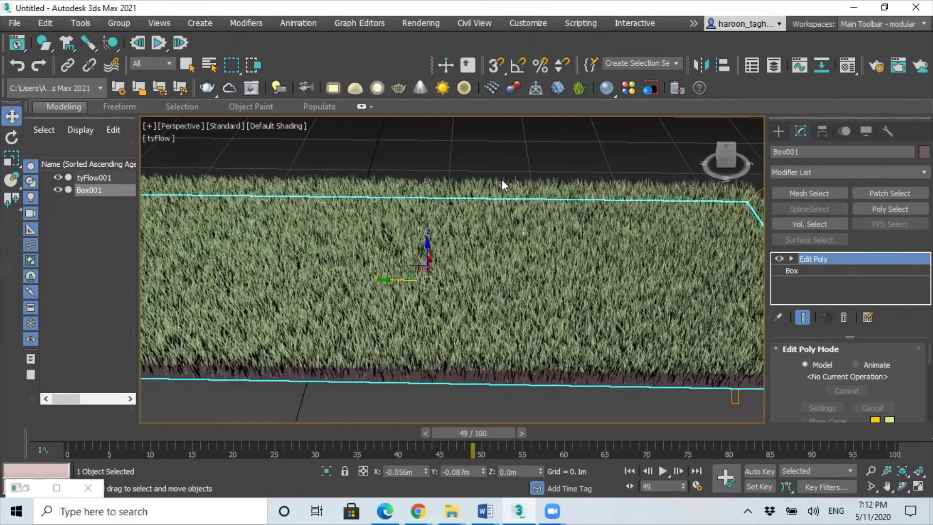
{"action": "left_click", "coordinate": [469, 154]}
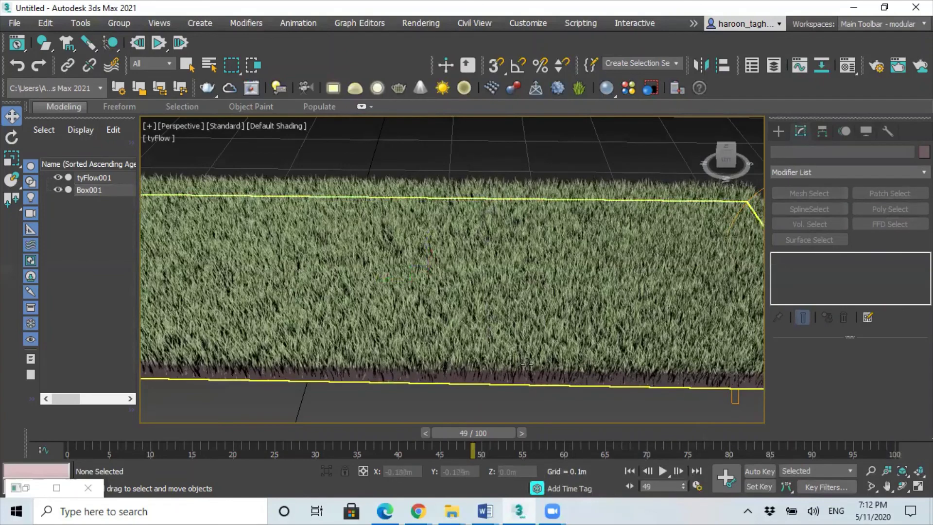
{"action": "scroll", "coordinate": [524, 367], "scroll_direction": "down", "scroll_amount": 4}
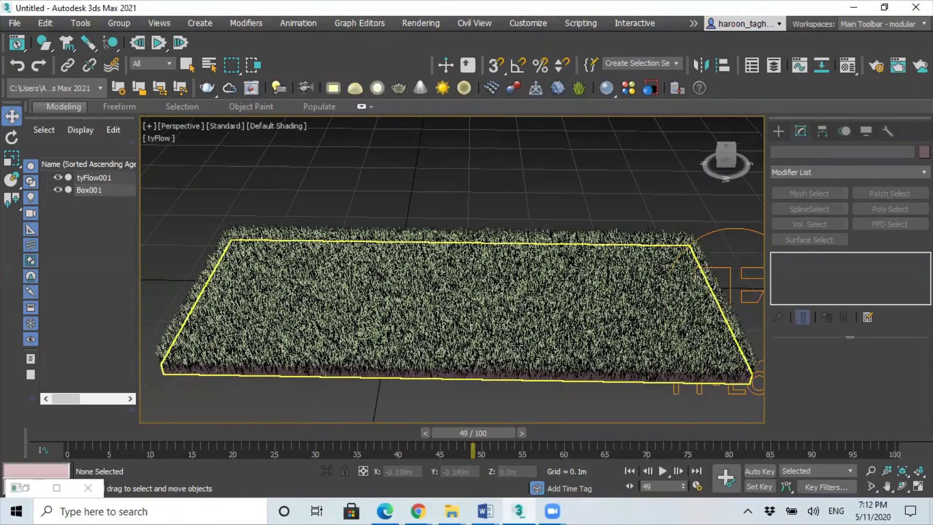
{"action": "scroll", "coordinate": [547, 350], "scroll_direction": "up", "scroll_amount": 5}
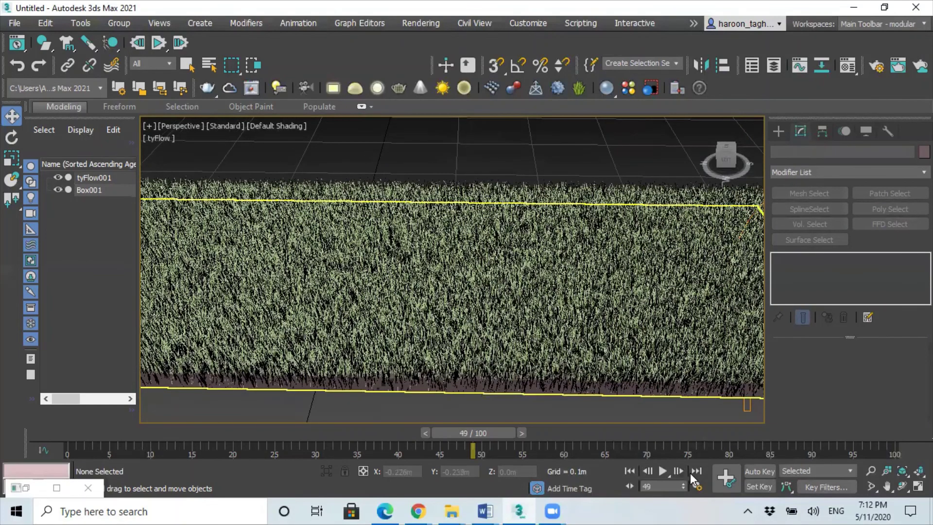